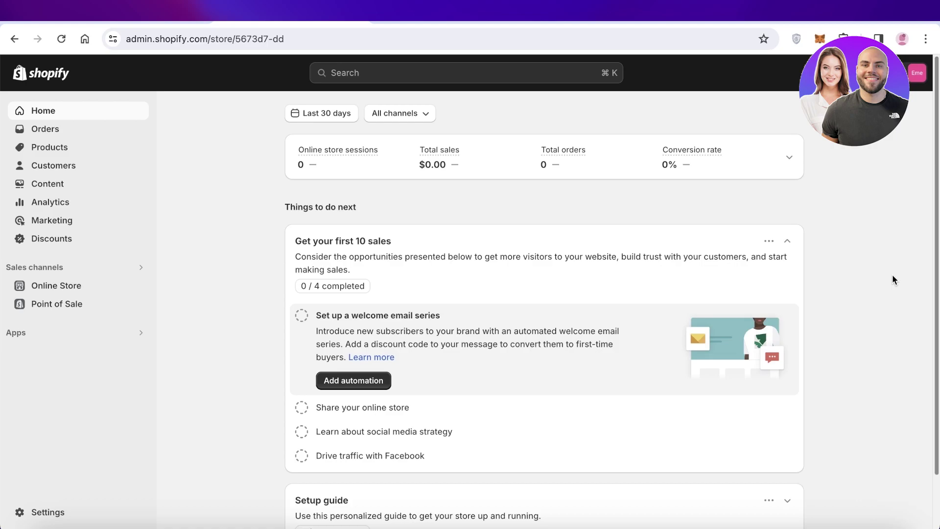
# Browse the online storefront and view the Silk Blouse product page
pyautogui.click(140, 303)
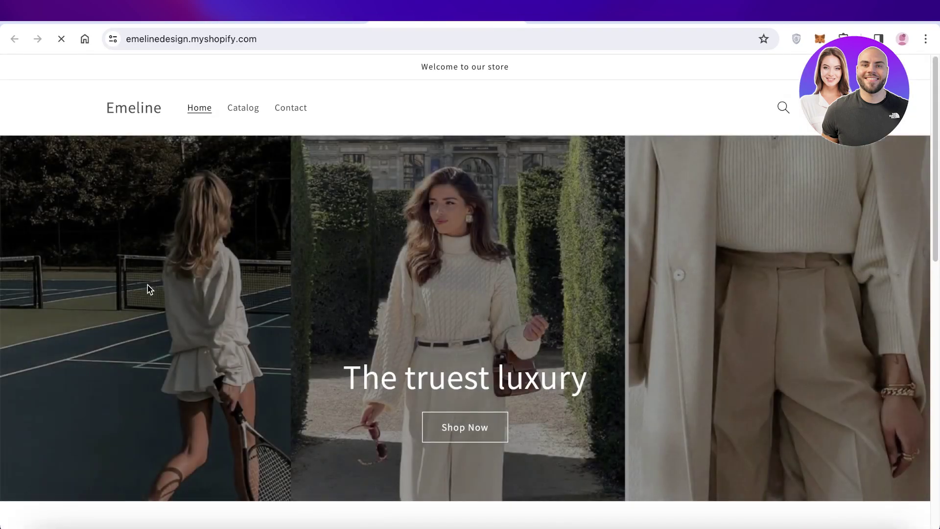
pyautogui.scroll(-6, 148, 287)
pyautogui.scroll(-3, 148, 289)
pyautogui.click(148, 289)
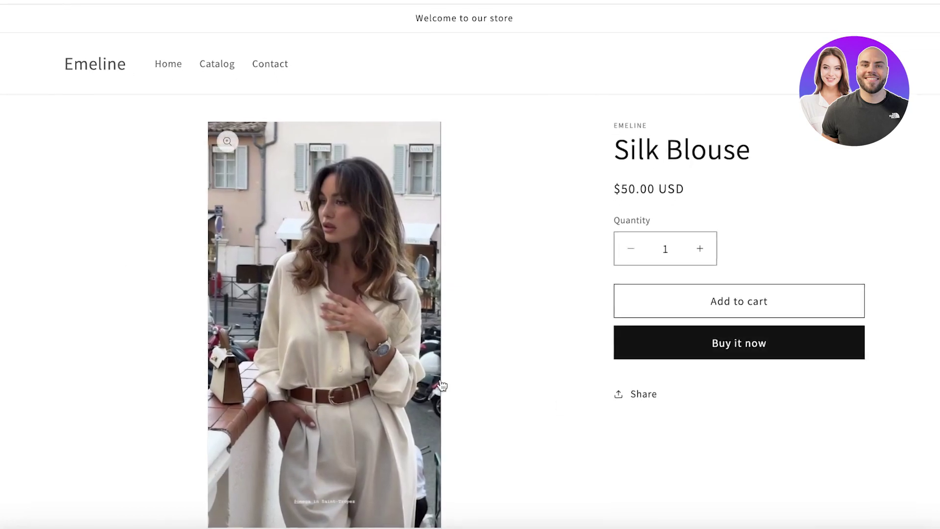
pyautogui.scroll(-3, 853, 450)
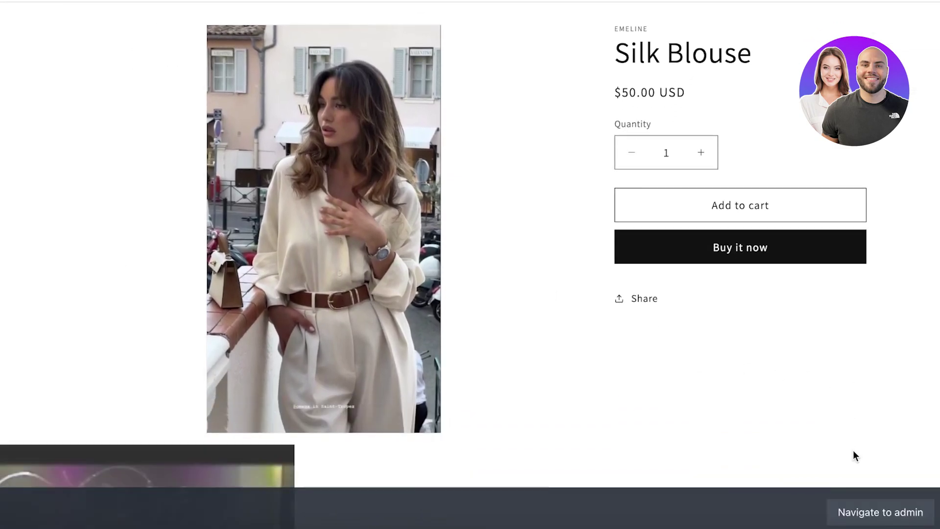
pyautogui.scroll(-7, 853, 450)
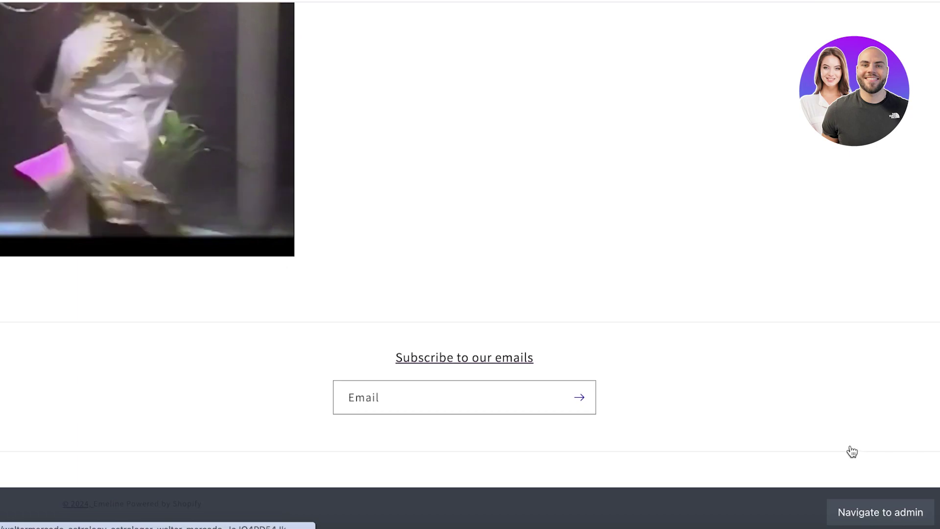
pyautogui.scroll(10, 853, 450)
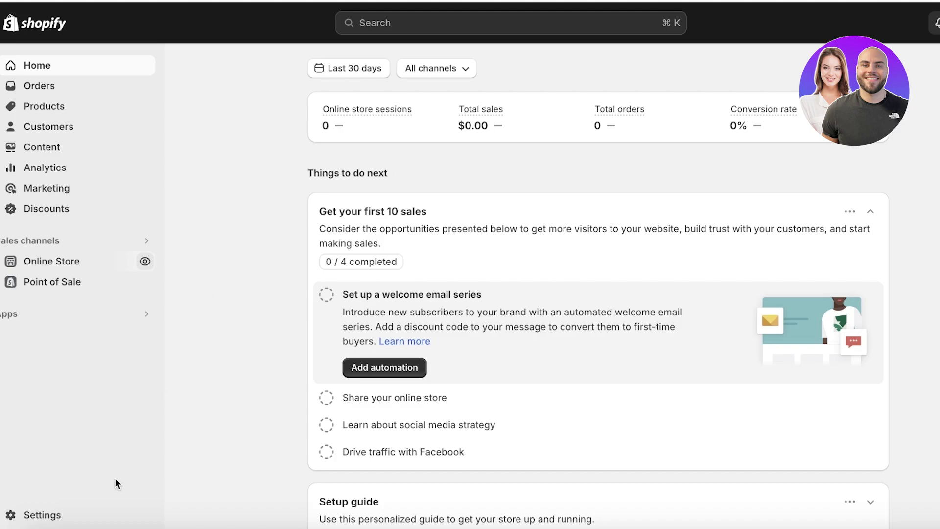
# Go to the Shopify App Store via Apps > All recommended apps
pyautogui.click(35, 323)
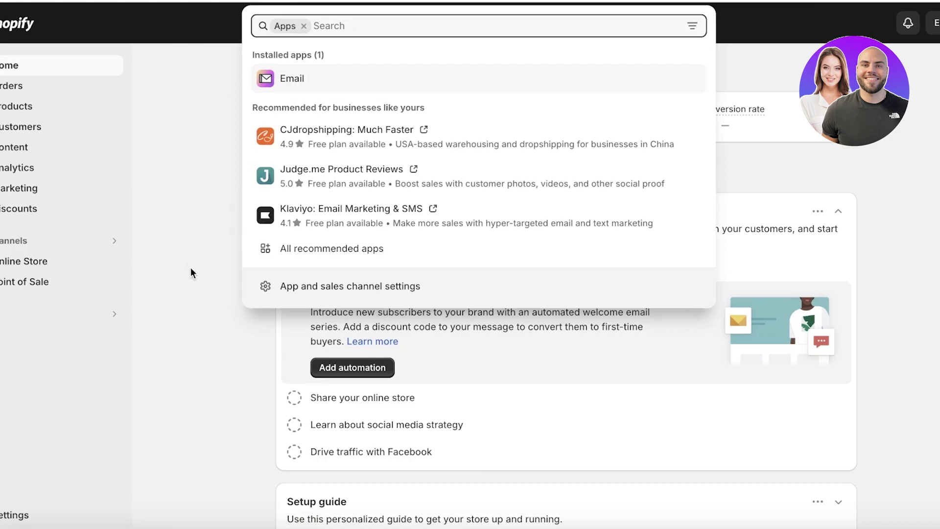
pyautogui.click(314, 248)
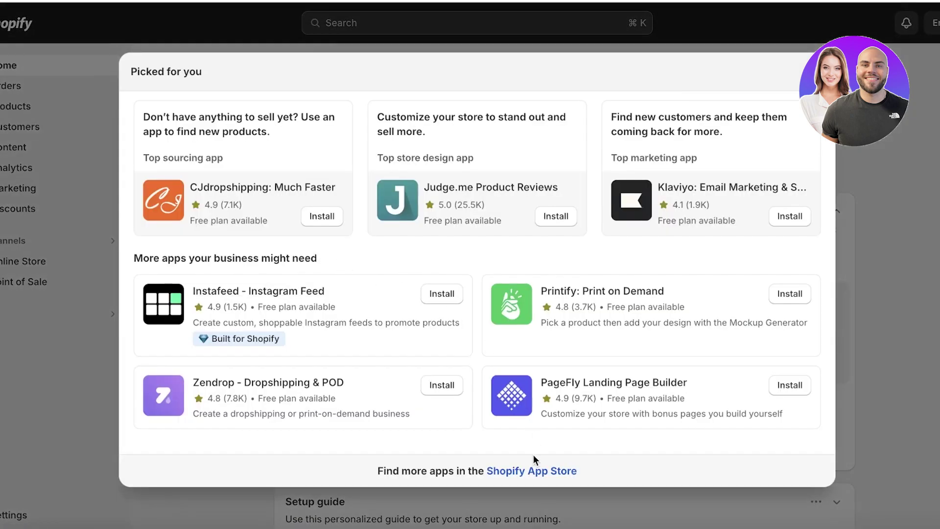
pyautogui.click(527, 470)
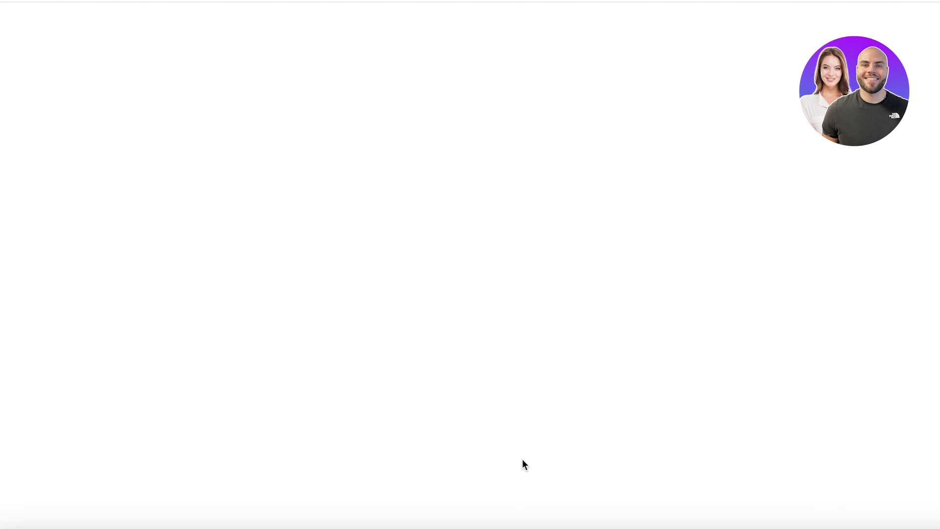
# Search the App Store for 'judge me'
pyautogui.click(376, 36)
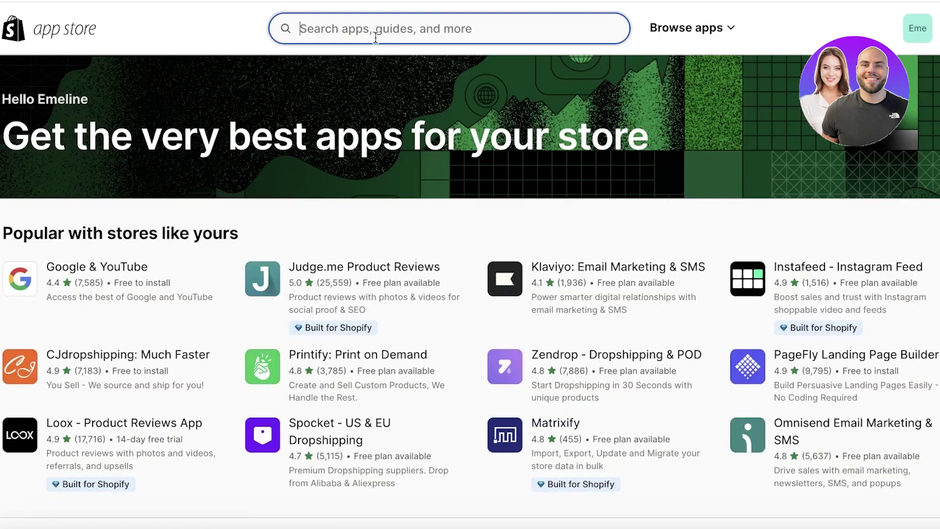
pyautogui.write('juddge')
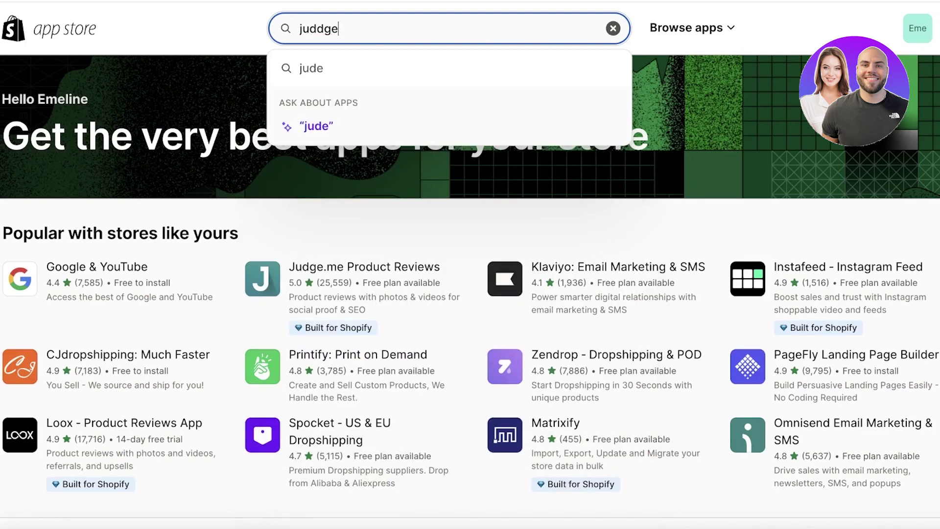
pyautogui.press('BackSpace')
pyautogui.press('BackSpace')
pyautogui.press('BackSpace')
pyautogui.write('ge me')
pyautogui.press('Return')
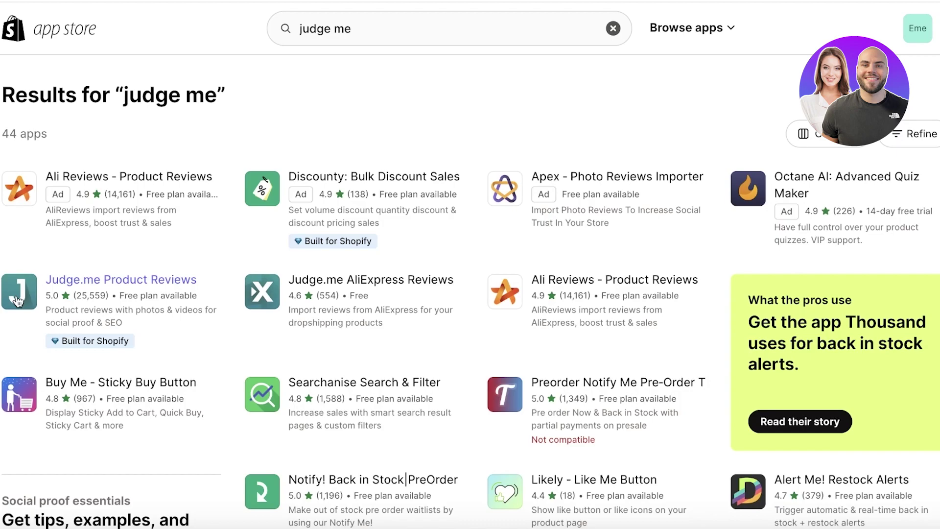
# Install Judge.me Product Reviews, approving its data access
pyautogui.click(18, 299)
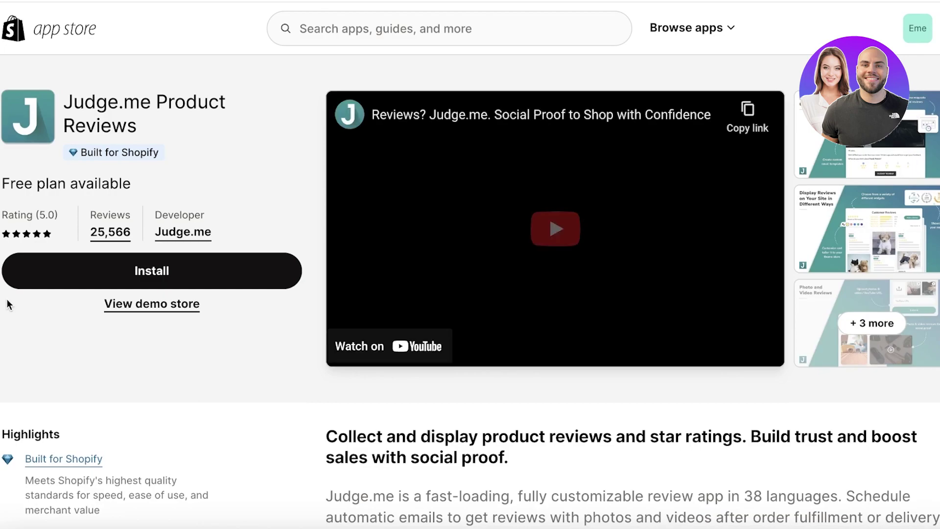
pyautogui.click(81, 269)
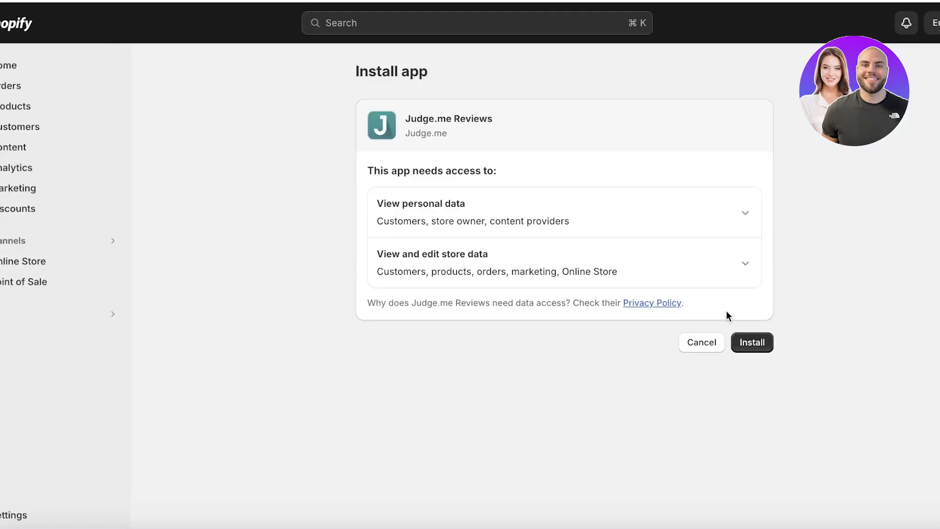
pyautogui.click(759, 347)
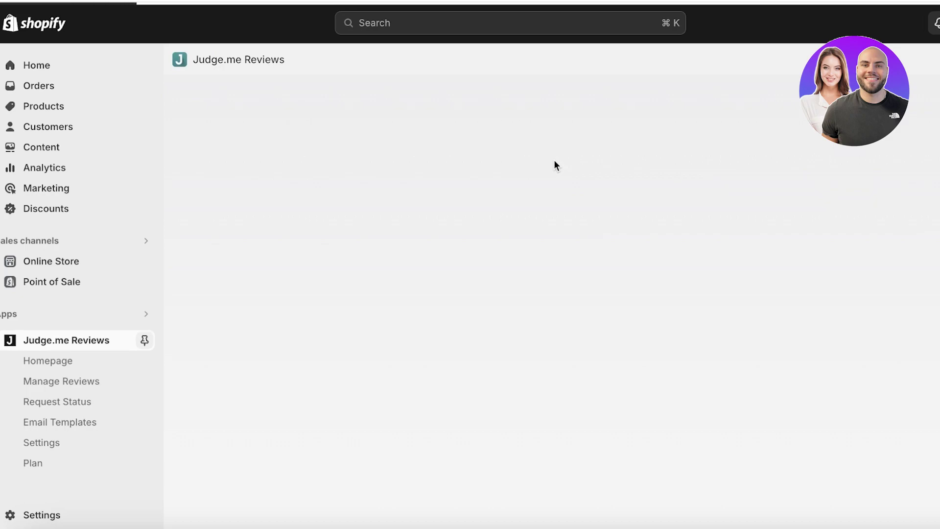
# Pin Judge.me Reviews and switch on its app embed in the Dawn theme
pyautogui.click(144, 339)
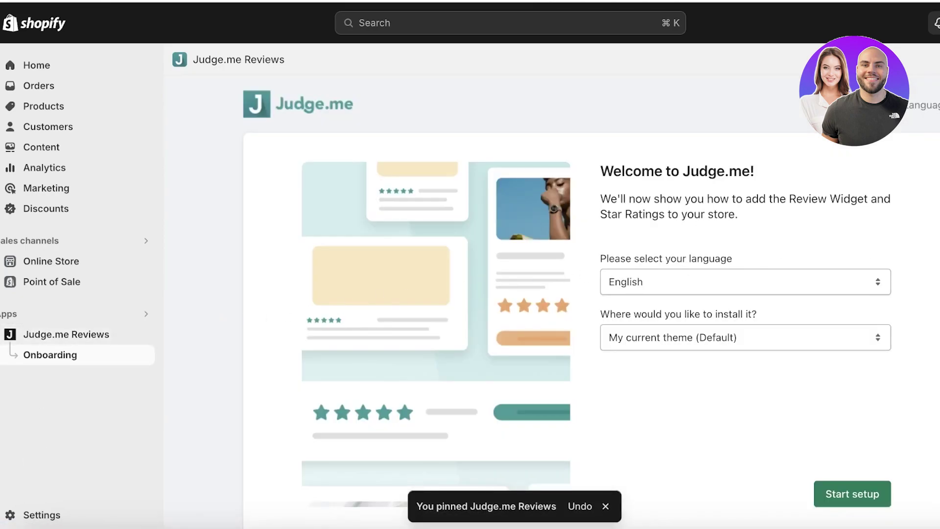
pyautogui.scroll(-1, 875, 454)
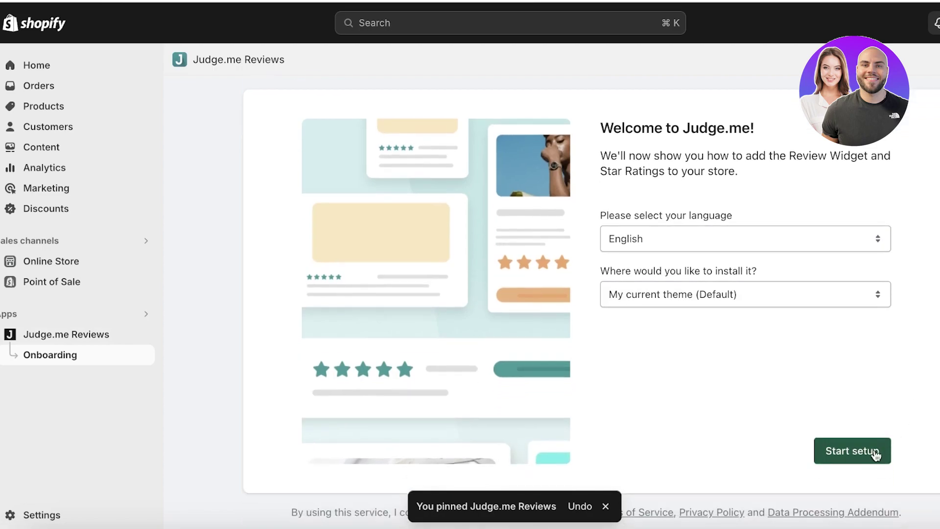
pyautogui.click(875, 454)
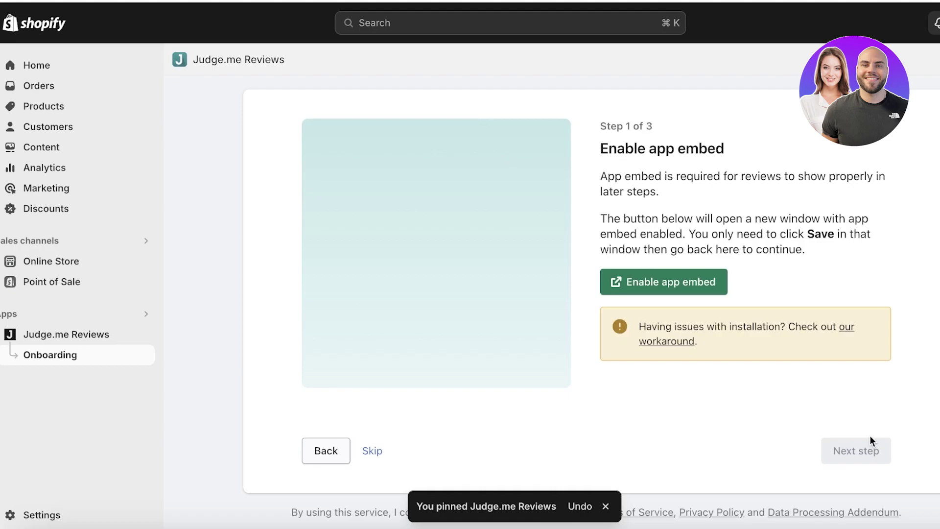
pyautogui.click(667, 286)
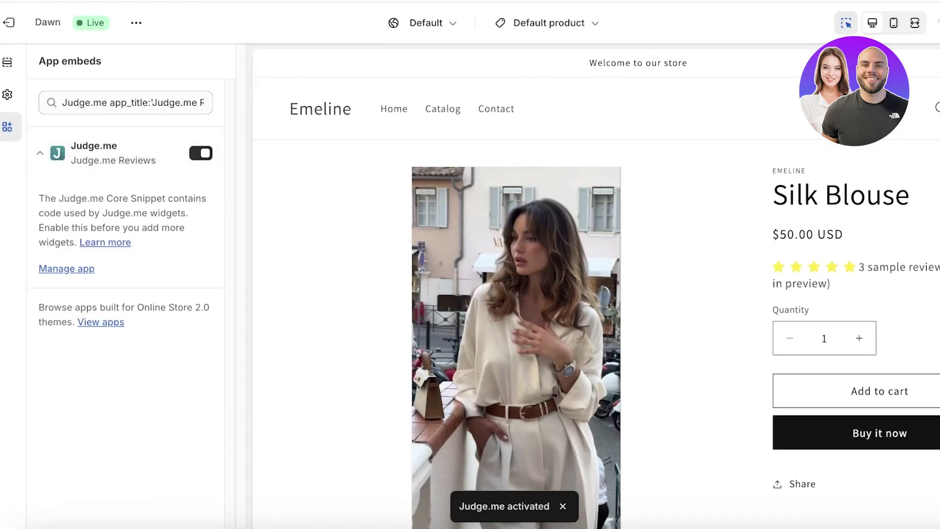
# Review the embed description and continue past onboarding step 1
pyautogui.click(107, 153)
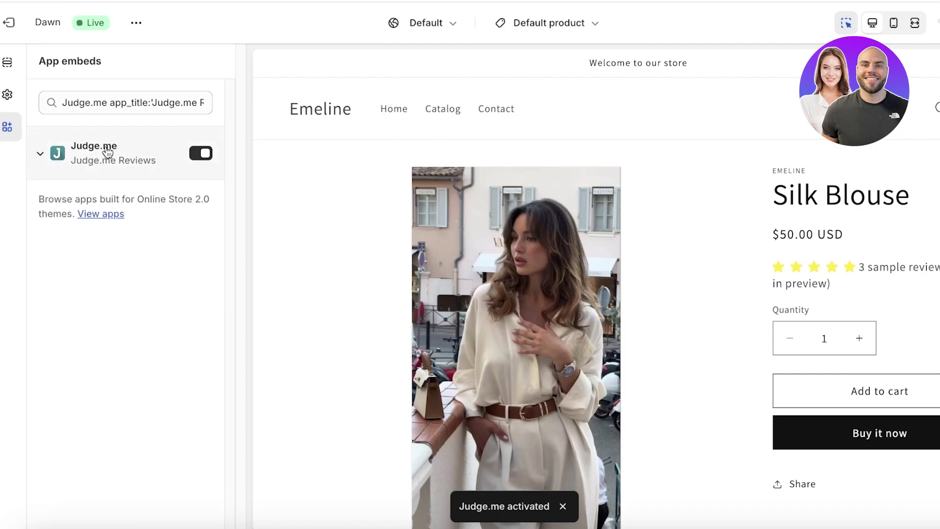
pyautogui.click(147, 166)
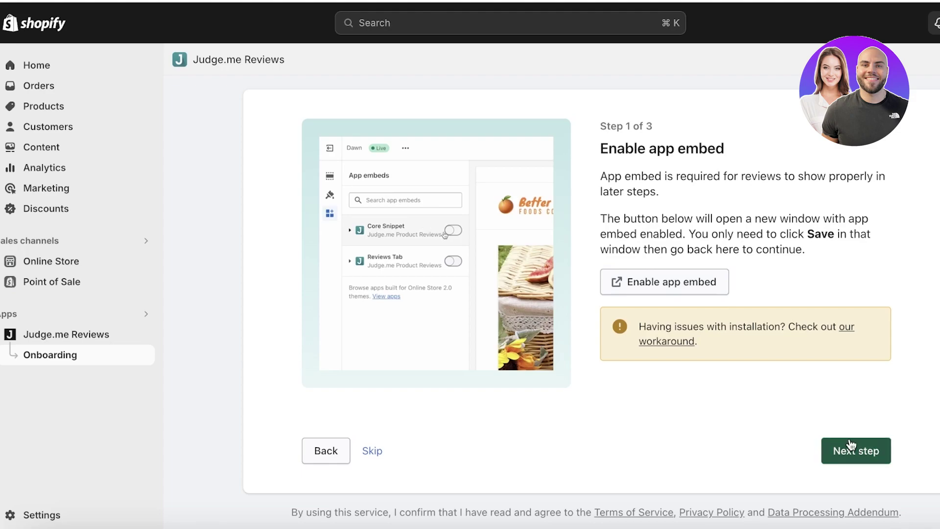
pyautogui.click(851, 444)
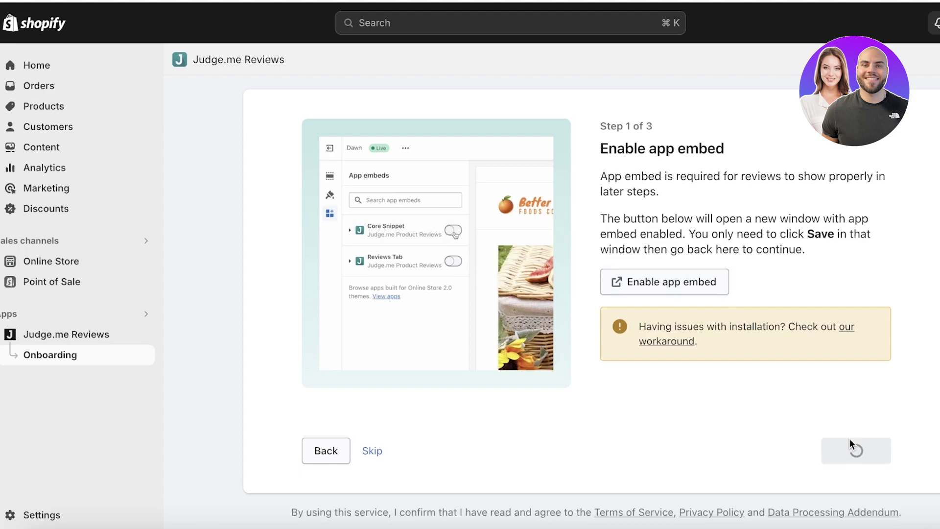
# Add the Judge.me review widget to the product page theme
pyautogui.click(692, 266)
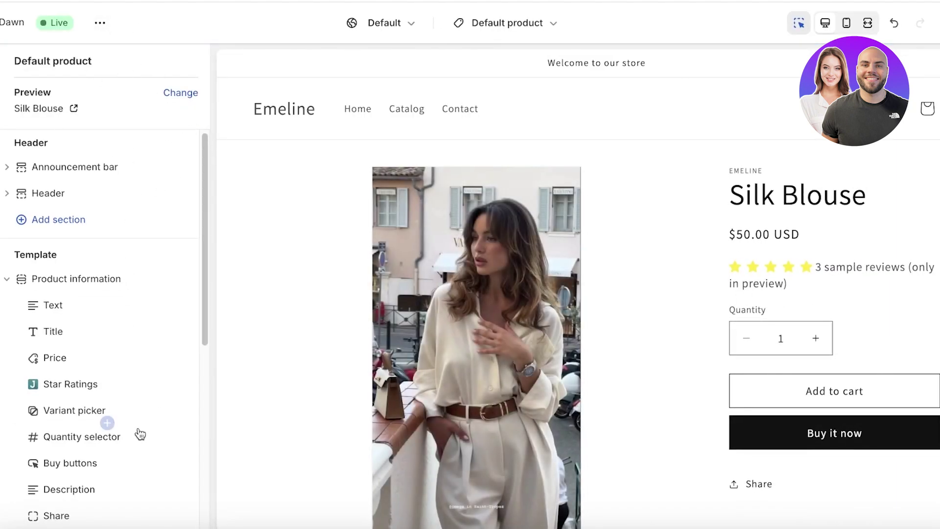
pyautogui.scroll(-3, 138, 434)
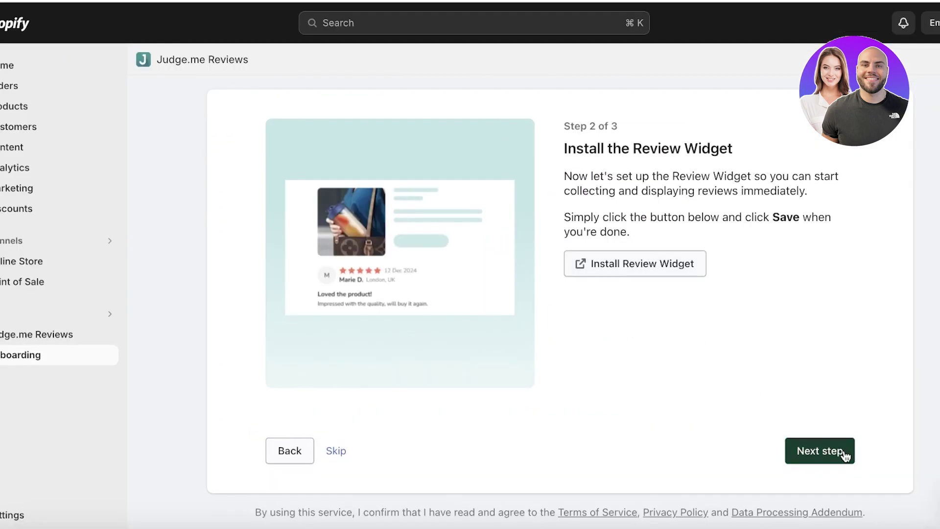
pyautogui.click(844, 450)
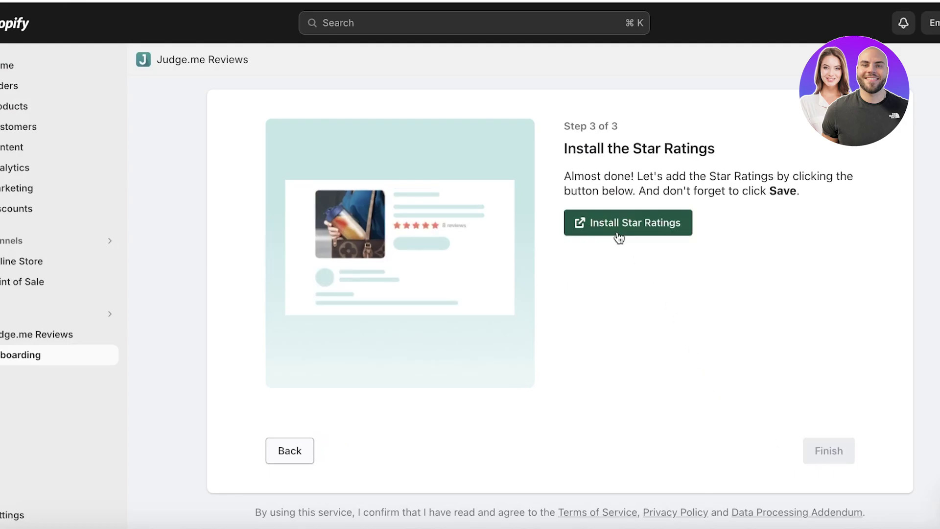
# Place Star Ratings under the product title, delete the duplicate apps section, save, and finish setup
pyautogui.click(617, 232)
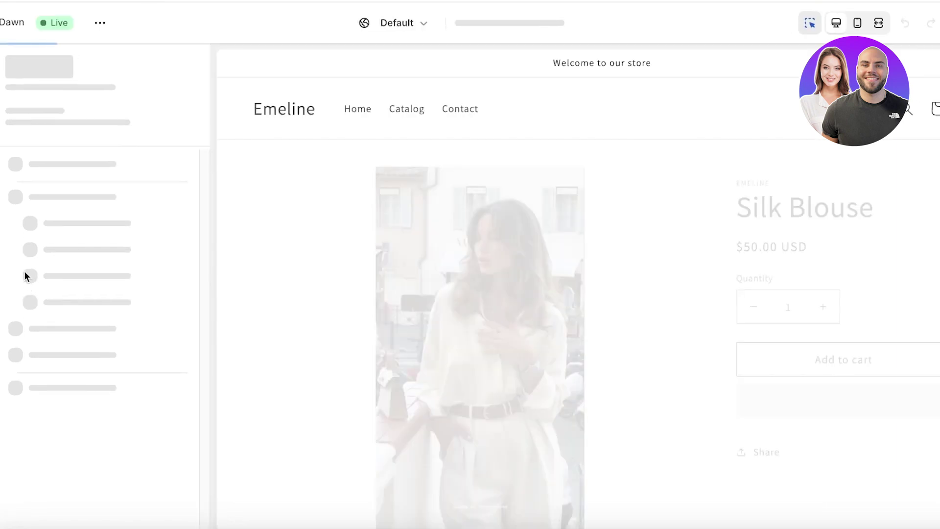
pyautogui.moveTo(44, 396)
pyautogui.mouseDown()
pyautogui.moveTo(29, 389)
pyautogui.moveTo(22, 513)
pyautogui.moveTo(19, 420)
pyautogui.moveTo(17, 449)
pyautogui.moveTo(37, 403)
pyautogui.mouseUp()
pyautogui.scroll(-4, 126, 308)
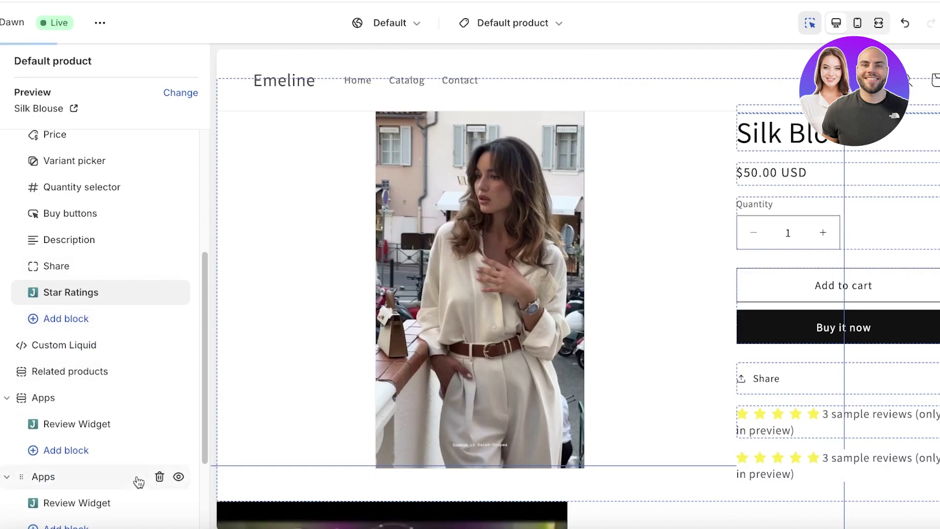
pyautogui.click(156, 476)
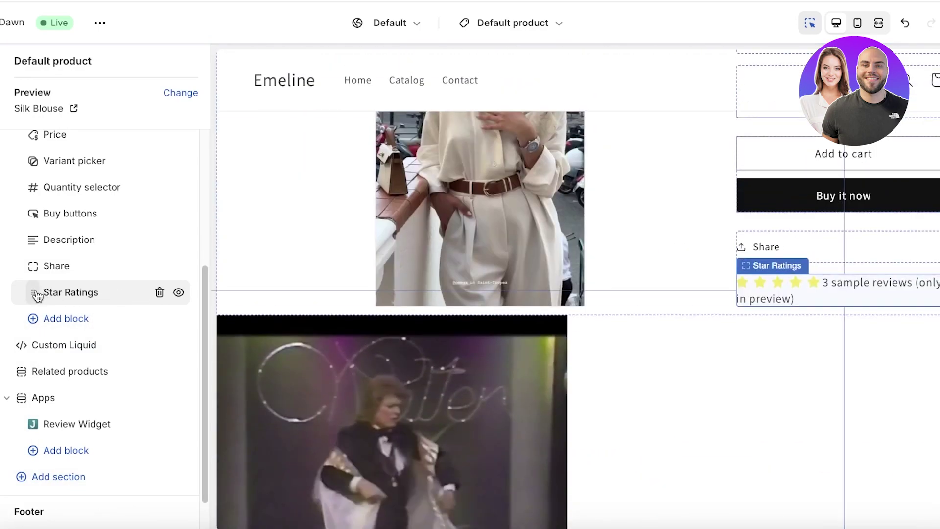
pyautogui.moveTo(36, 296); pyautogui.dragTo(16, 279)
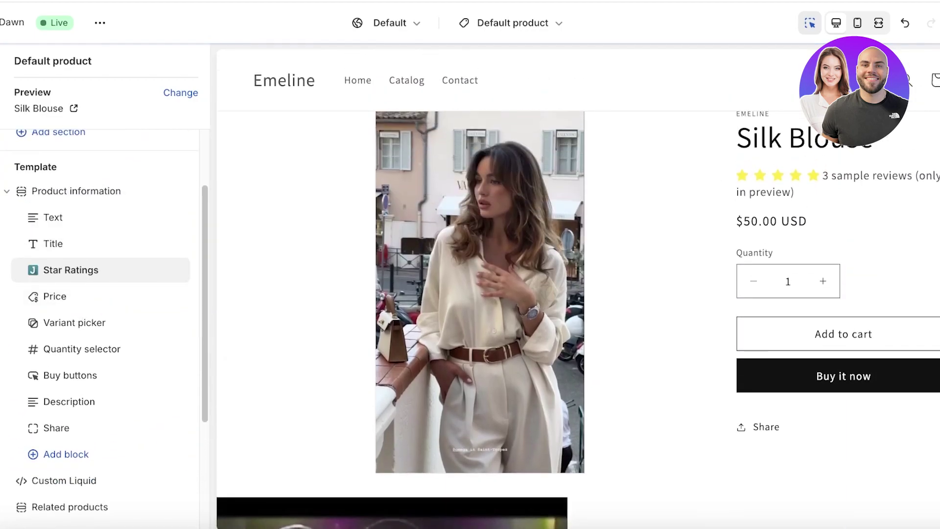
pyautogui.press('super+s')
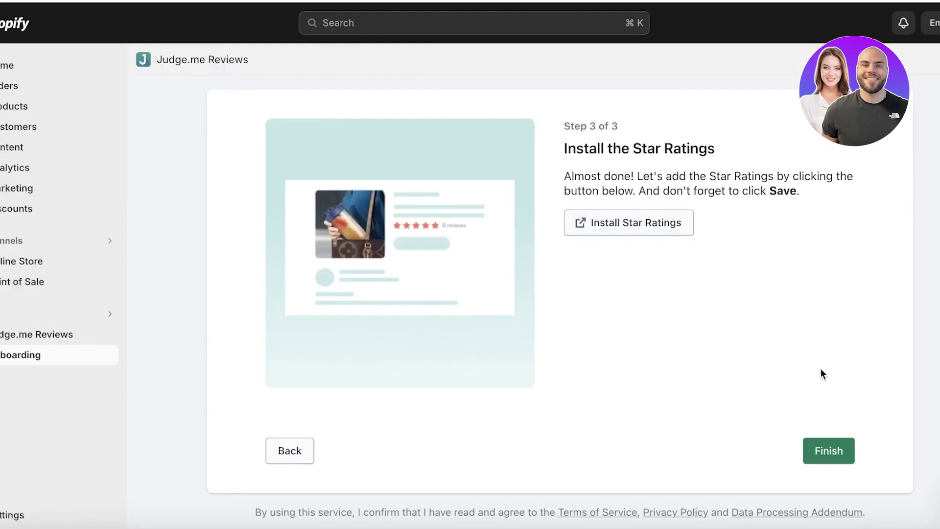
pyautogui.click(834, 449)
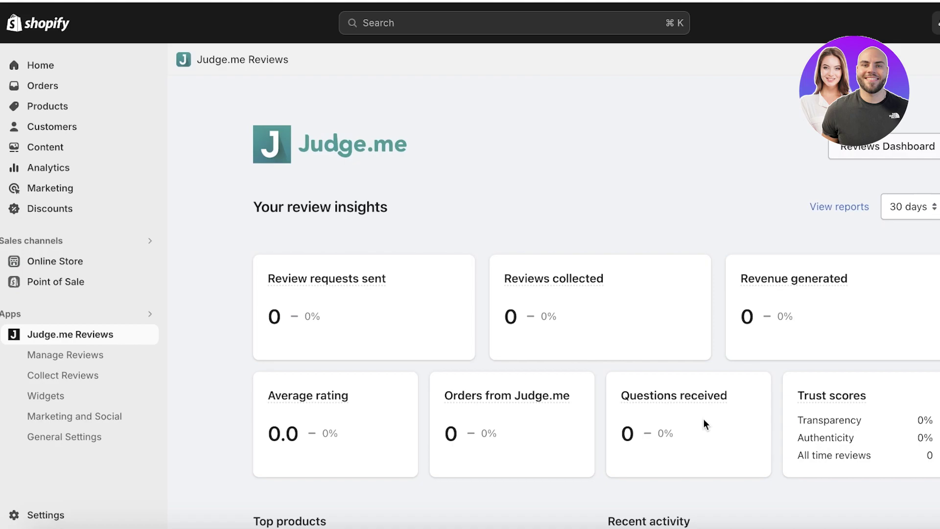
# Open the Review Widget settings from Judge.me's Widgets overview
pyautogui.click(71, 396)
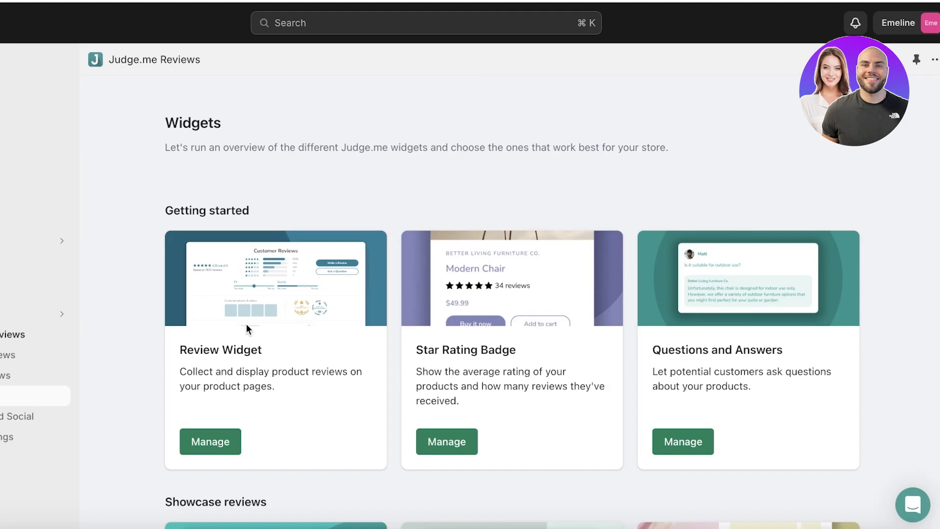
pyautogui.click(225, 443)
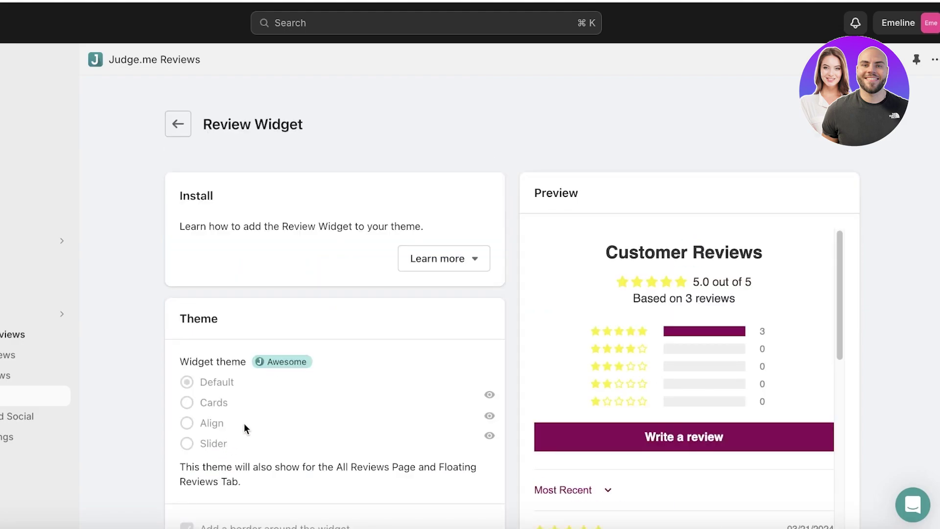
pyautogui.scroll(-10, 301, 170)
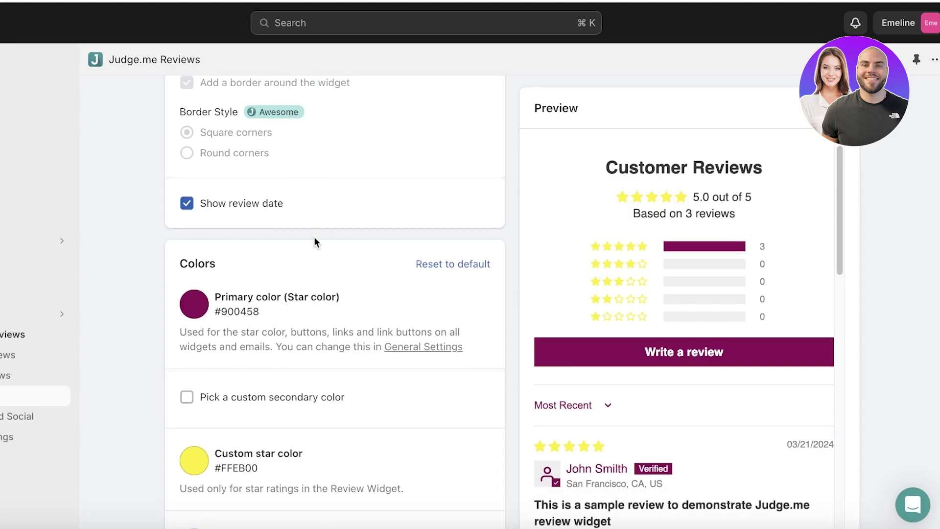
pyautogui.scroll(-1, 315, 239)
# Set the Review Widget primary colour to violet #9A84C0
pyautogui.click(194, 266)
pyautogui.click(242, 356)
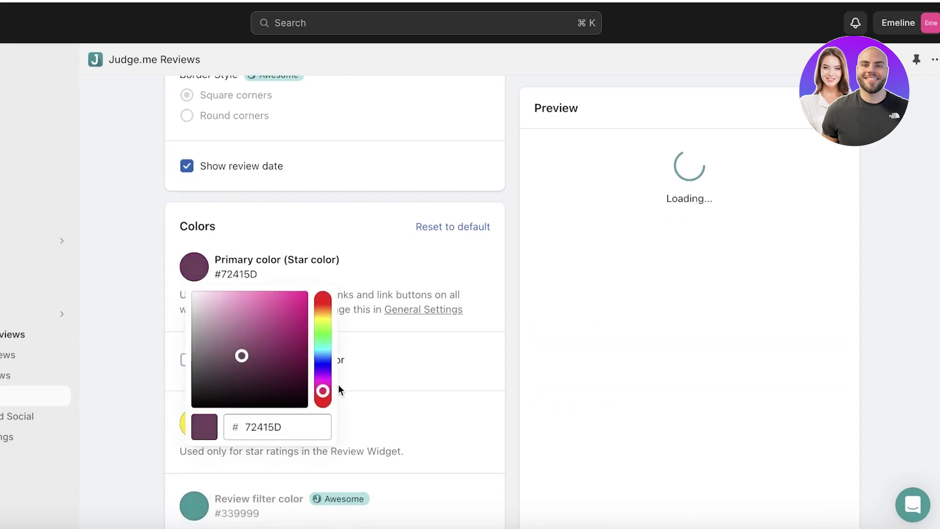
pyautogui.moveTo(323, 390); pyautogui.dragTo(329, 362)
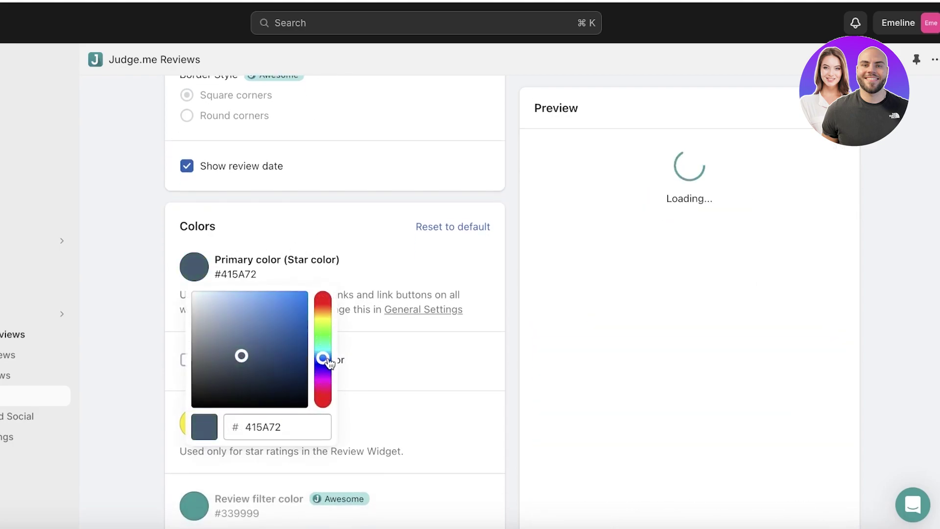
pyautogui.moveTo(241, 355); pyautogui.dragTo(228, 302)
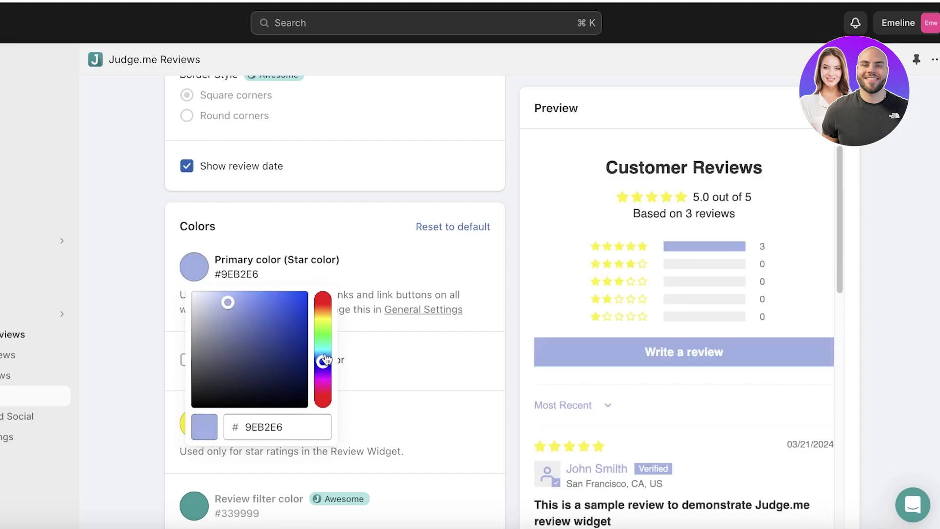
pyautogui.moveTo(326, 360); pyautogui.dragTo(327, 376)
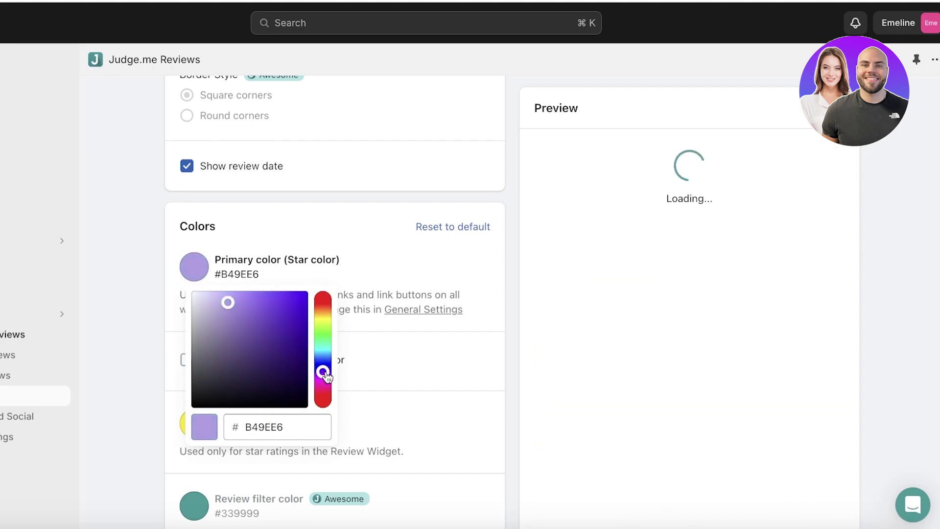
pyautogui.moveTo(221, 302); pyautogui.dragTo(231, 324)
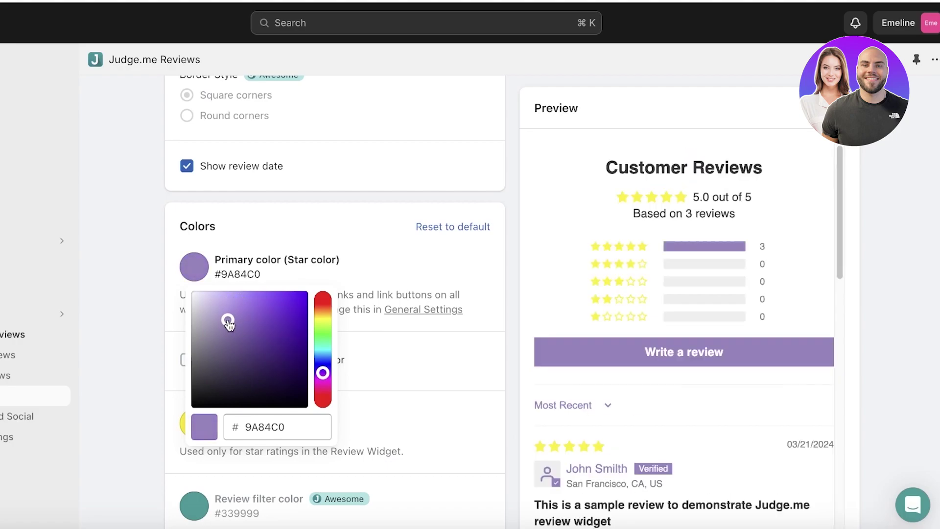
pyautogui.click(411, 433)
# Turn on Mute videos by default for reviewer videos
pyautogui.scroll(-8, 203, 405)
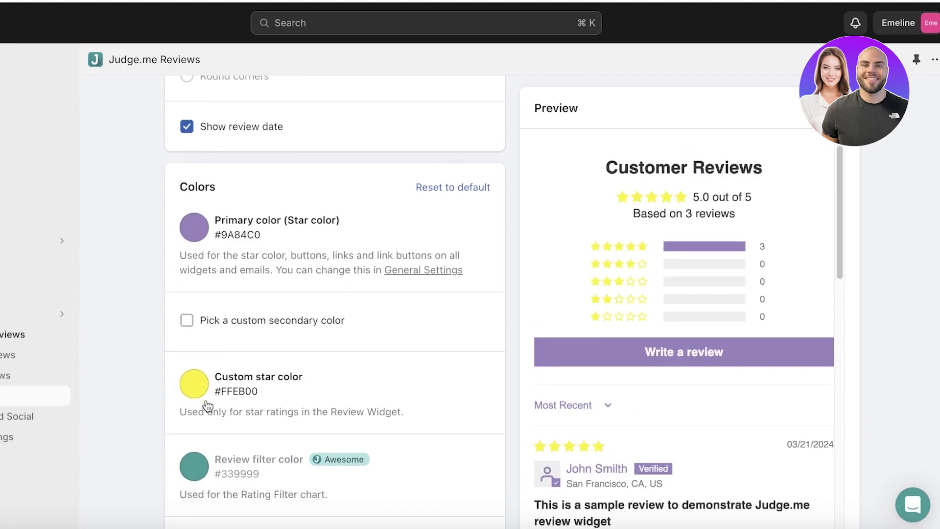
pyautogui.scroll(-10, 211, 294)
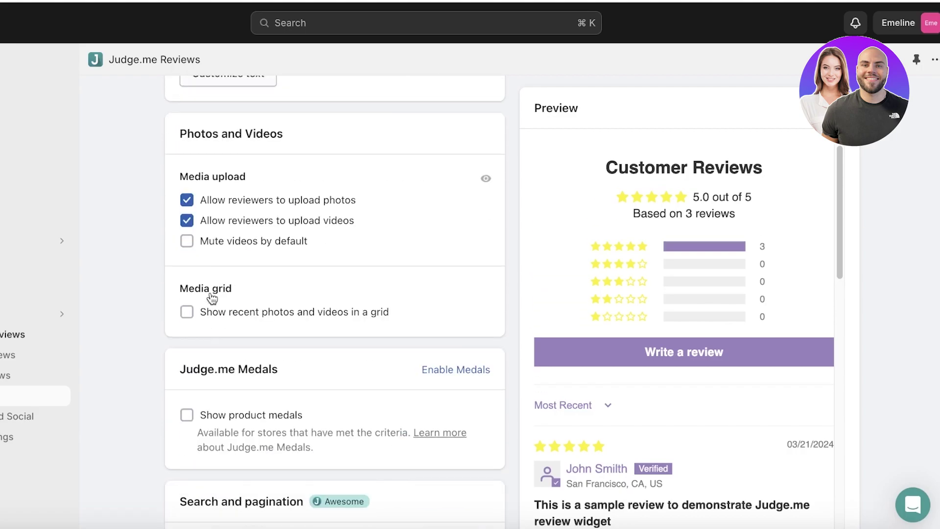
pyautogui.scroll(4, 210, 262)
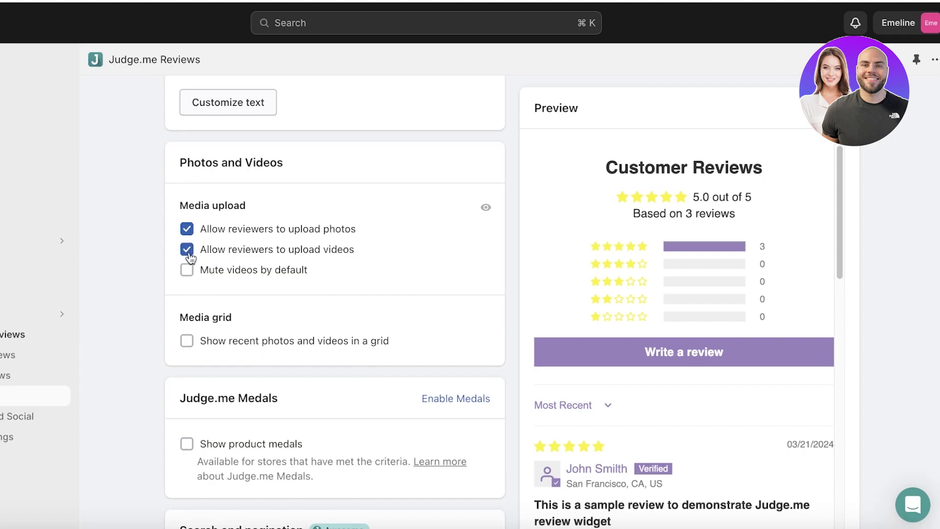
pyautogui.scroll(1, 192, 246)
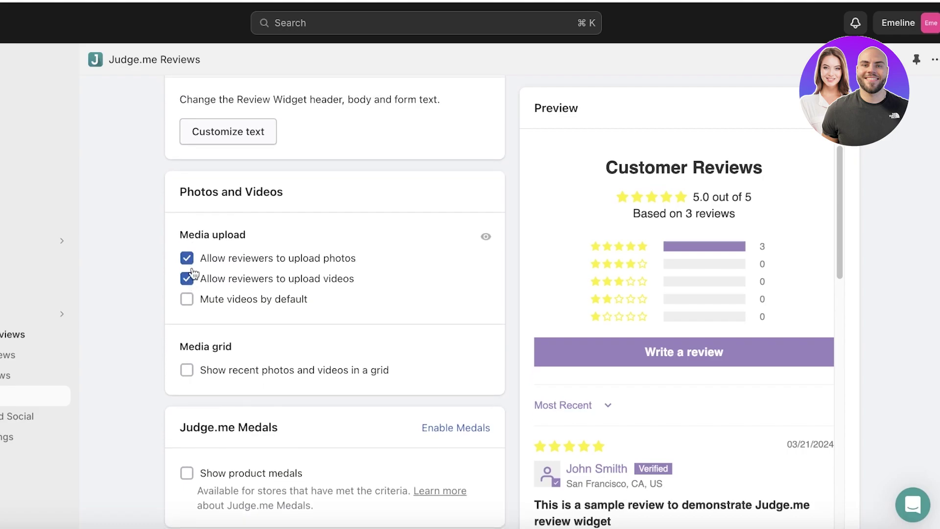
pyautogui.click(187, 299)
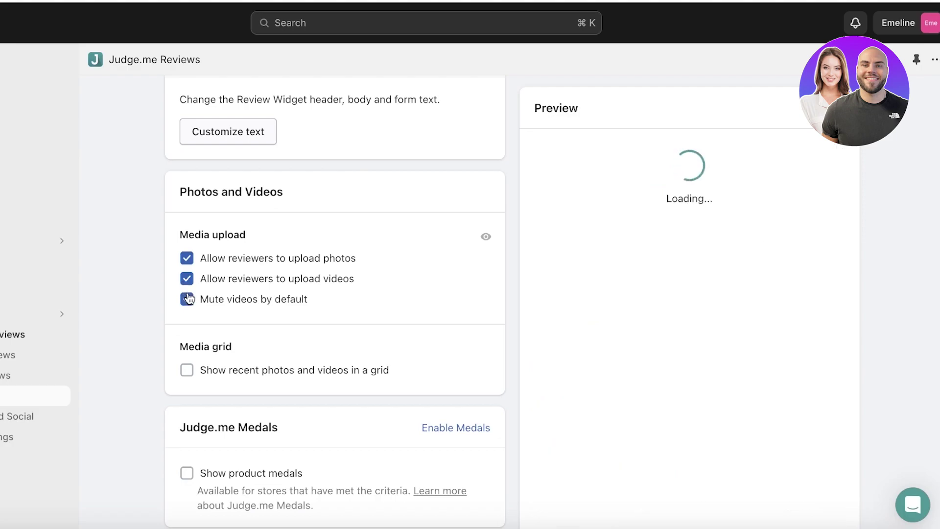
pyautogui.scroll(4, 185, 314)
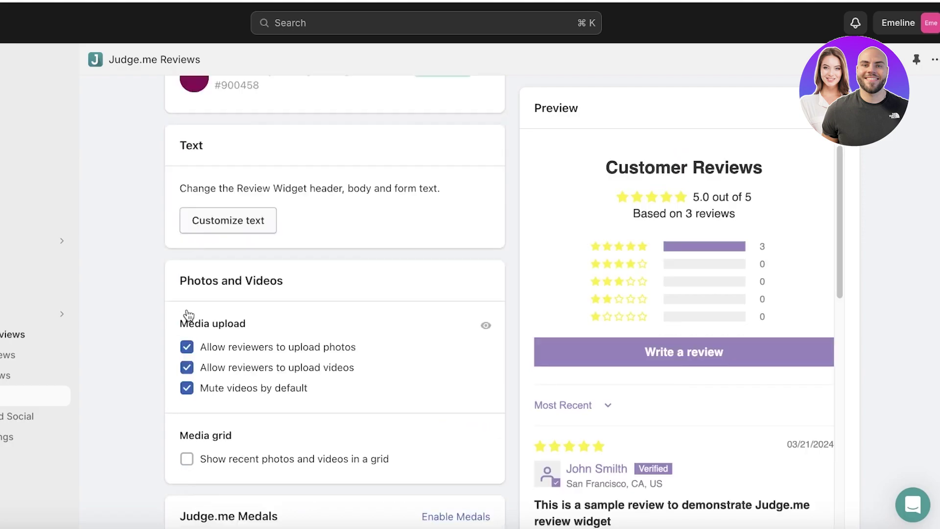
pyautogui.scroll(-2, 171, 352)
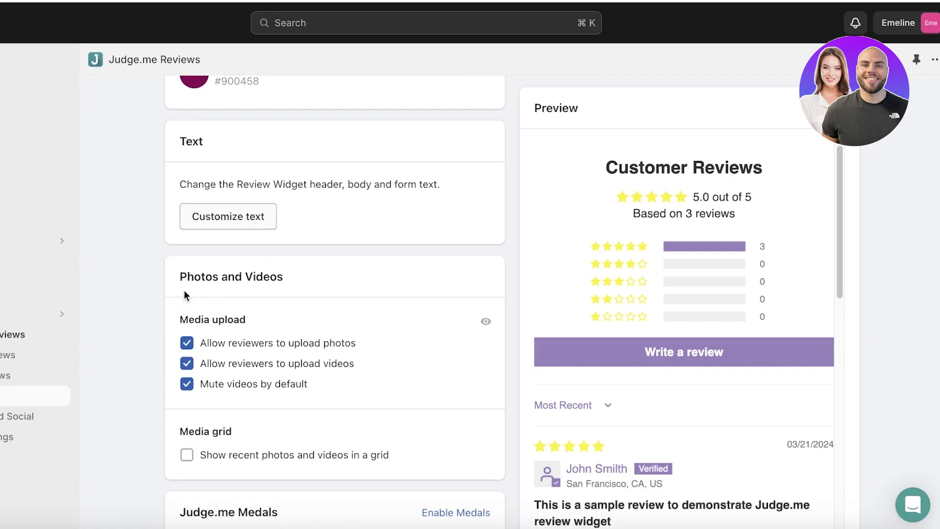
pyautogui.scroll(2, 196, 245)
pyautogui.click(212, 205)
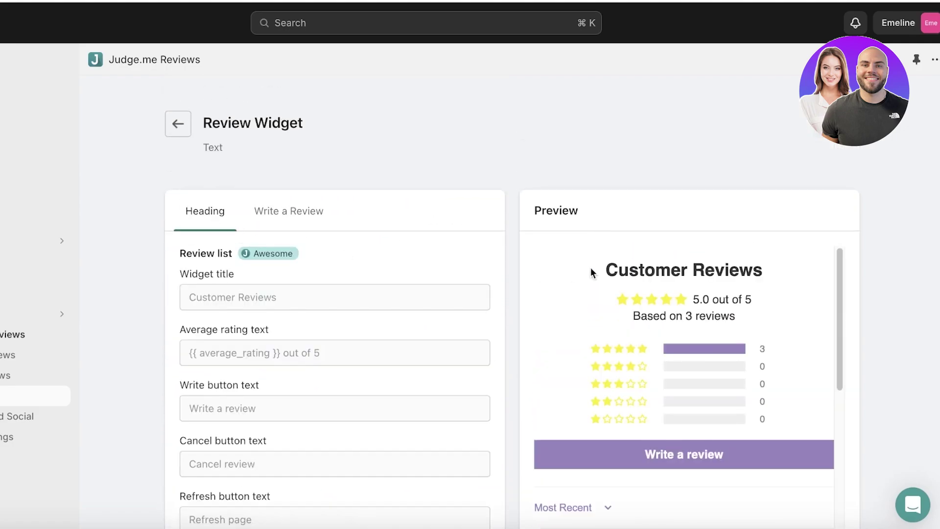
pyautogui.scroll(-4, 592, 273)
pyautogui.scroll(-20, 353, 345)
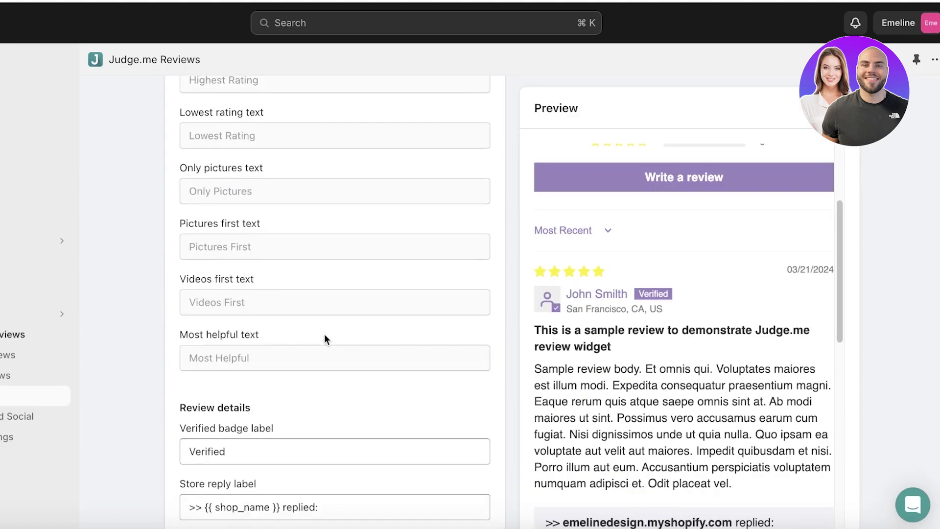
pyautogui.scroll(15, 324, 334)
pyautogui.scroll(-5, 256, 368)
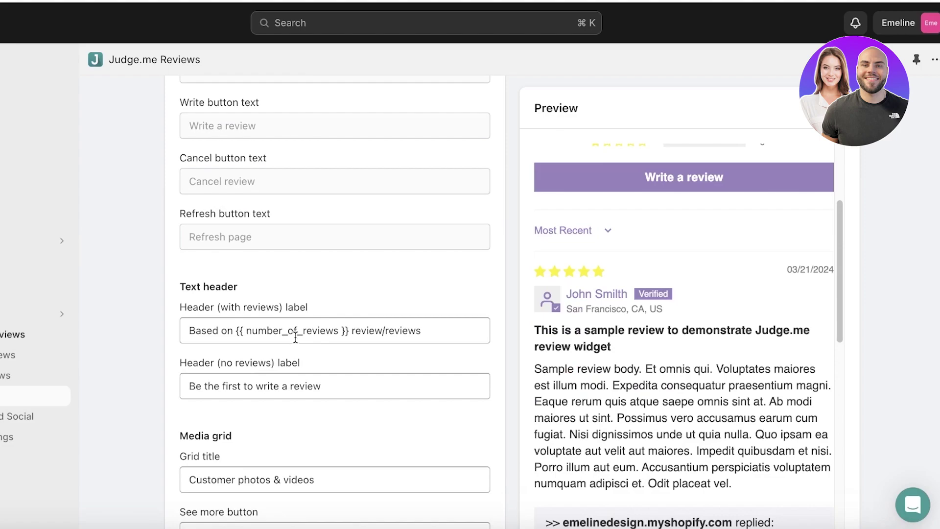
pyautogui.click(295, 332)
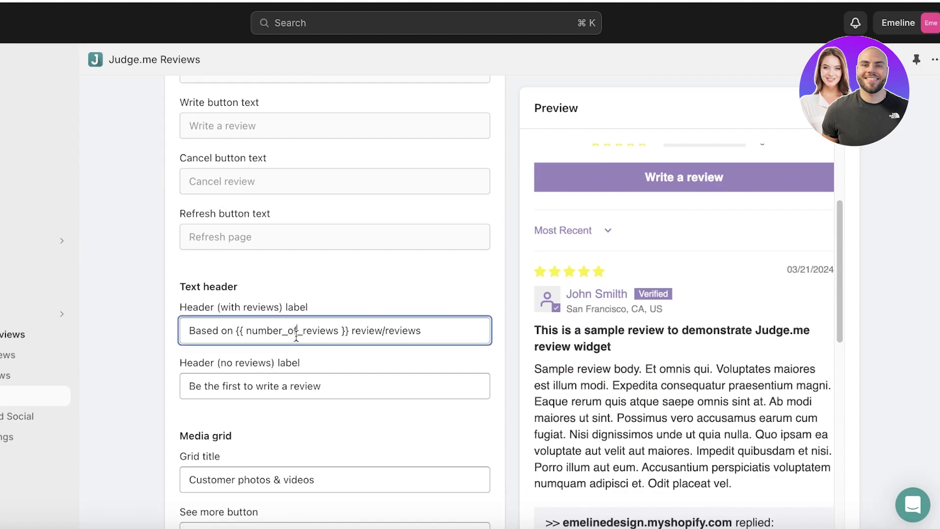
pyautogui.click(380, 272)
pyautogui.scroll(6, 331, 252)
pyautogui.scroll(-8, 299, 221)
pyautogui.scroll(-15, 270, 255)
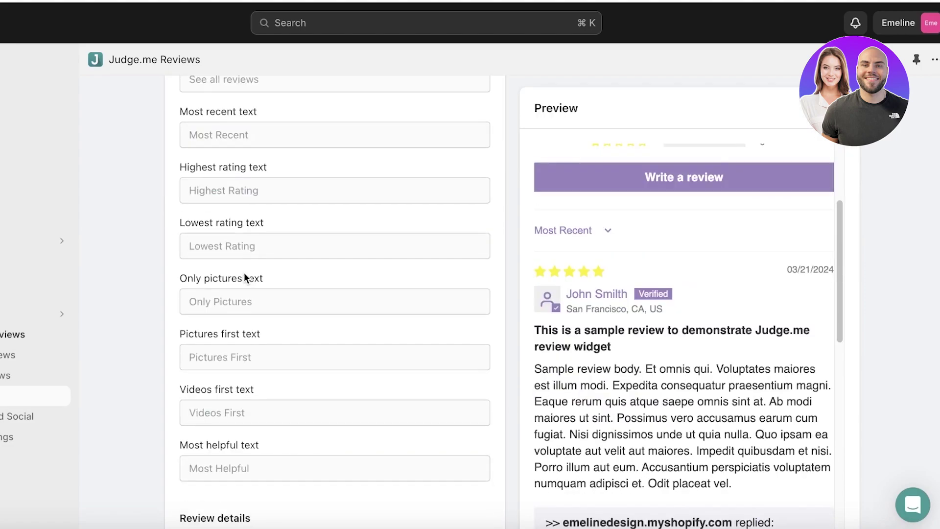
pyautogui.scroll(15, 252, 348)
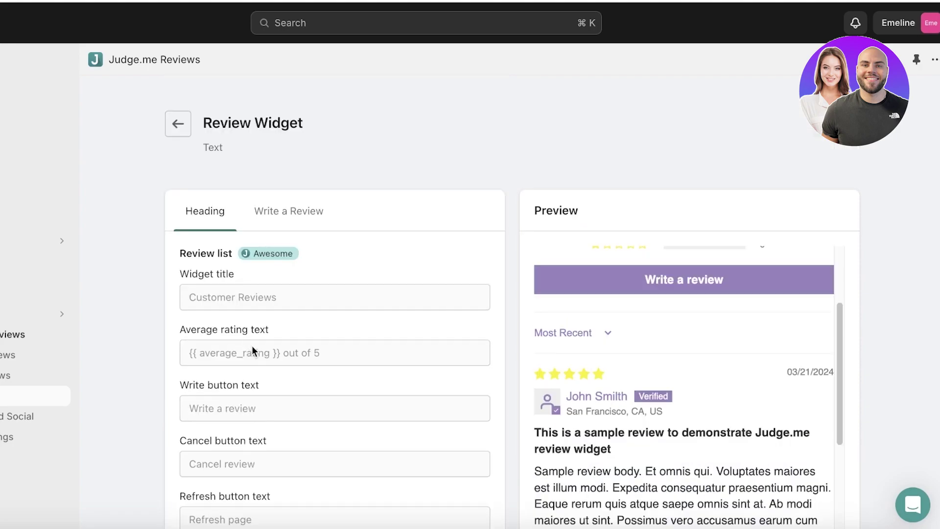
pyautogui.click(185, 130)
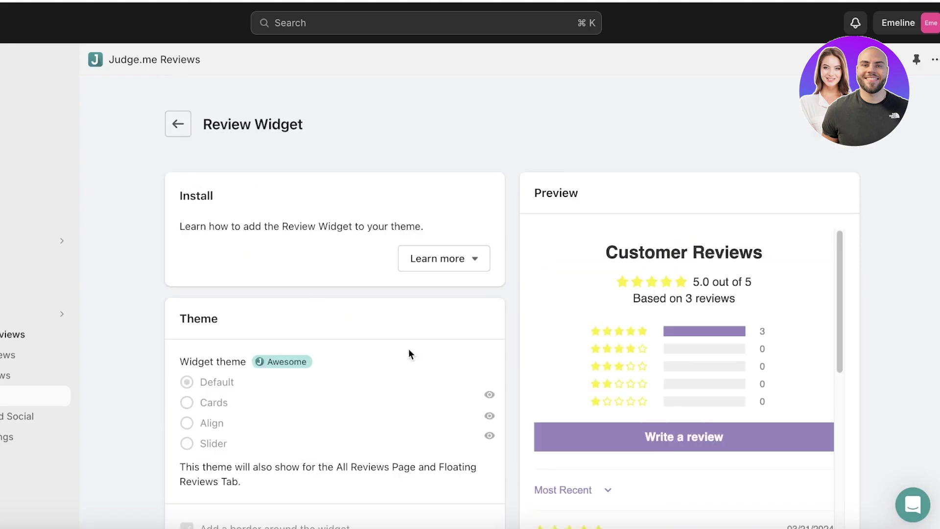
pyautogui.scroll(-20, 441, 352)
pyautogui.scroll(-20, 436, 353)
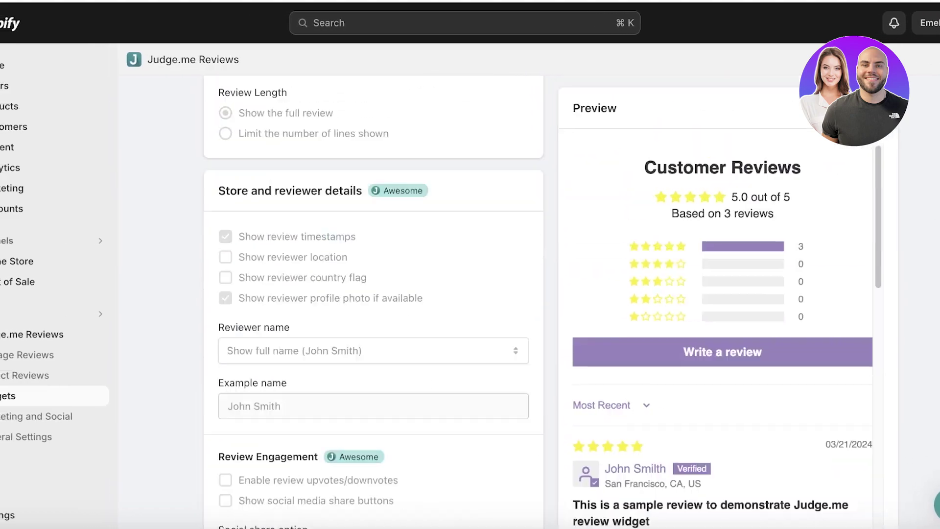
pyautogui.scroll(15, 154, 313)
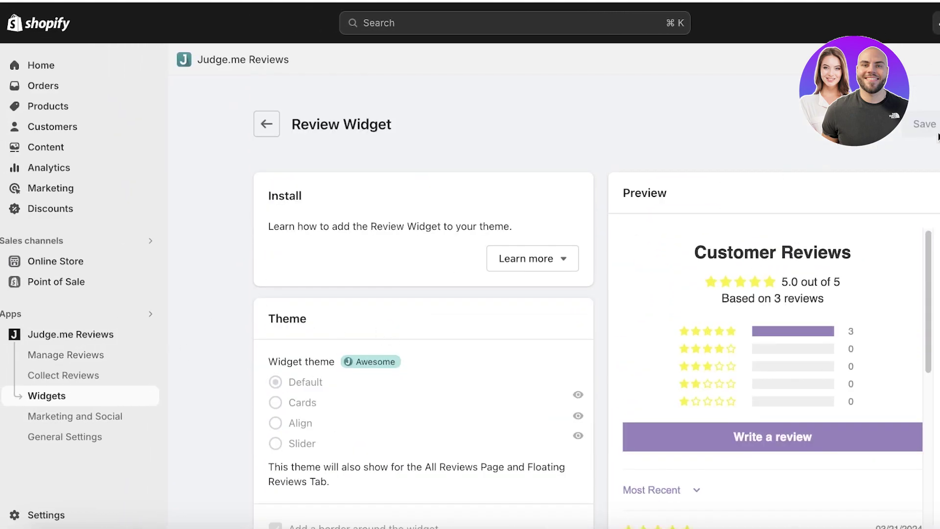
# Return to Judge.me's Widgets overview and find Reviews Carousel under Showcase reviews
pyautogui.click(60, 335)
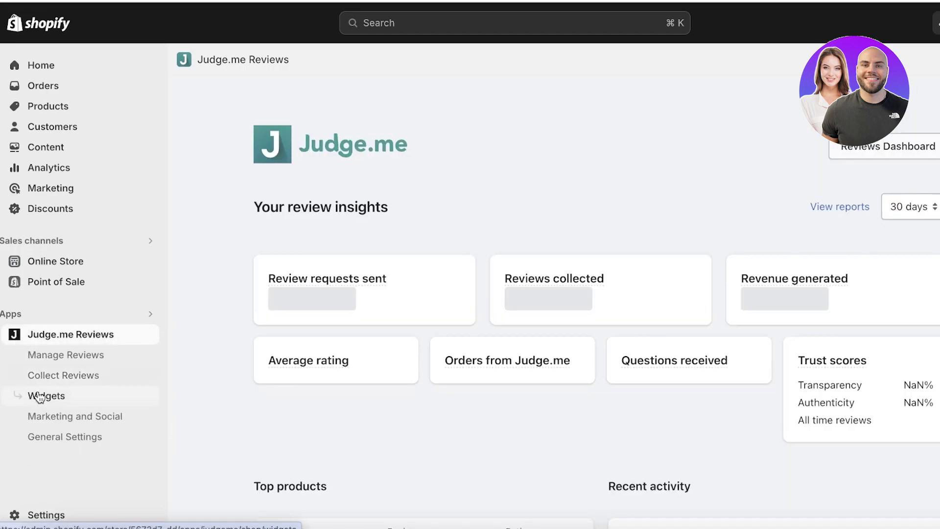
pyautogui.click(41, 396)
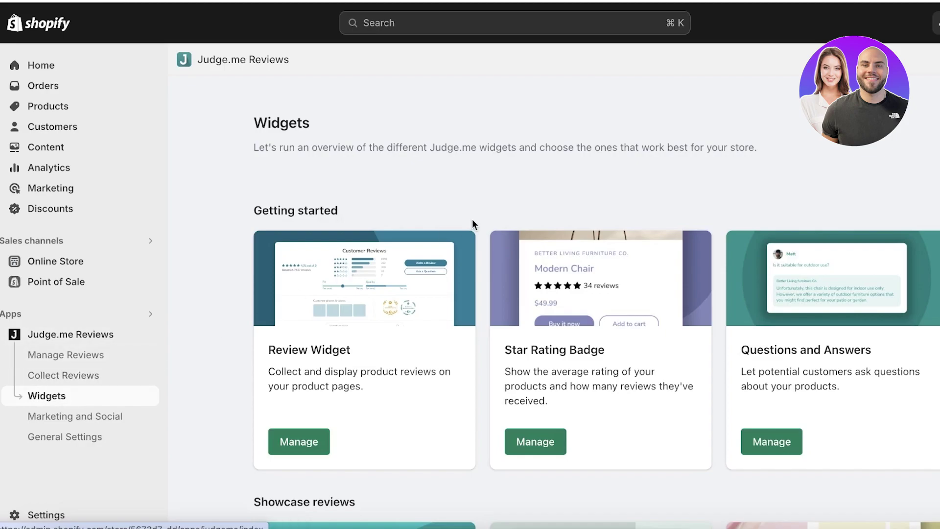
pyautogui.scroll(-5, 471, 219)
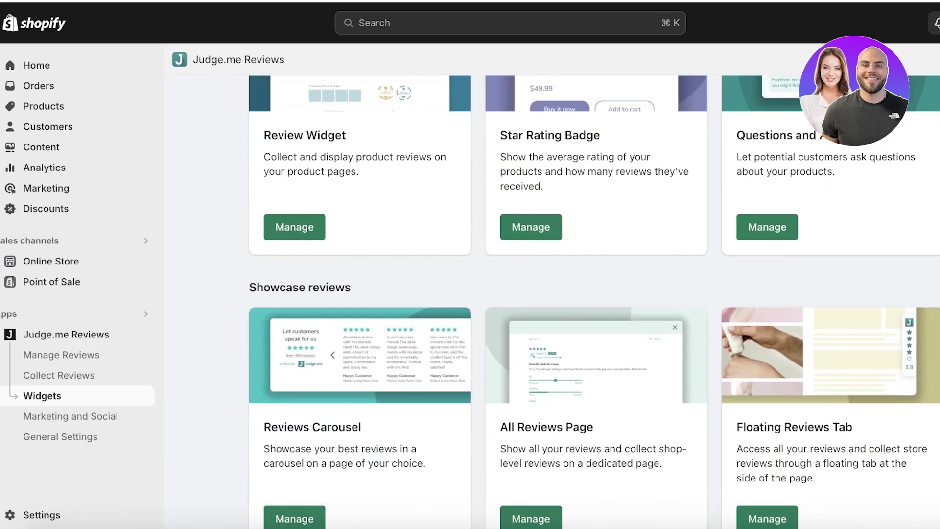
pyautogui.scroll(3, 929, 274)
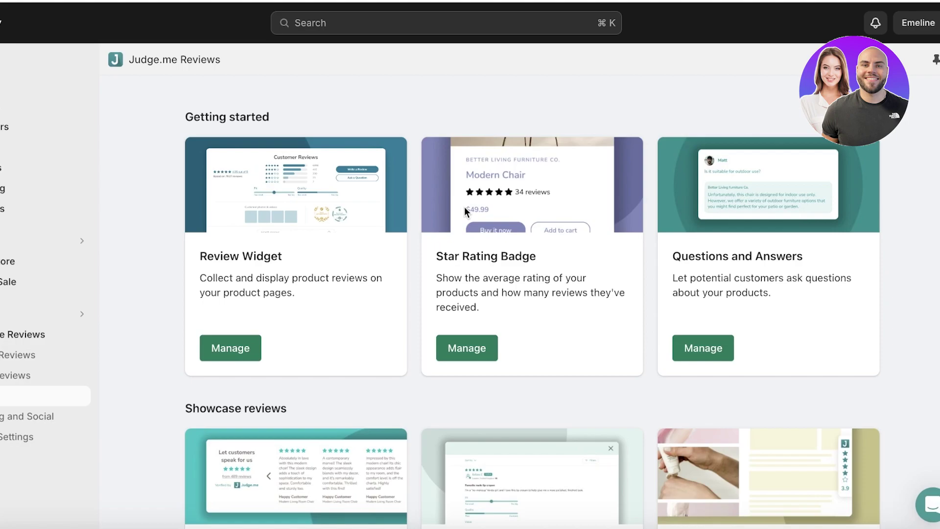
pyautogui.scroll(-2, 646, 137)
pyautogui.scroll(2, 645, 140)
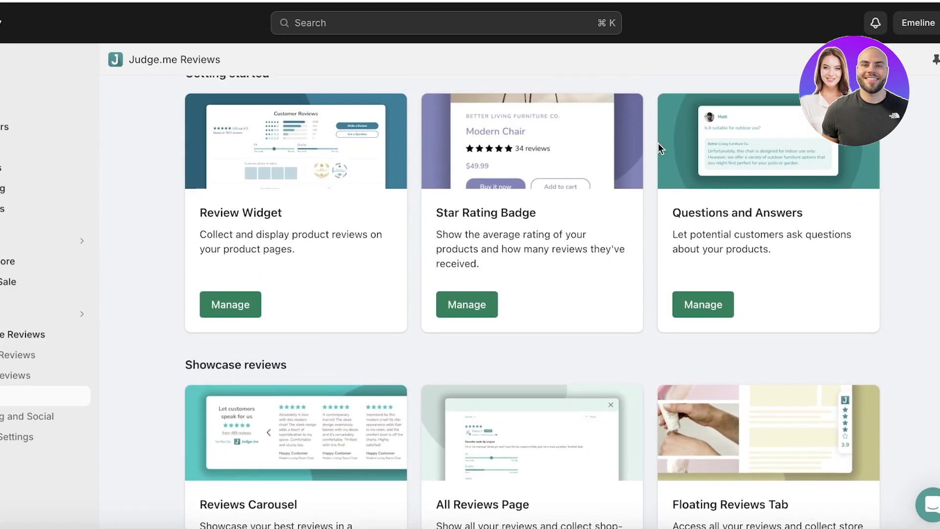
pyautogui.scroll(-2, 273, 418)
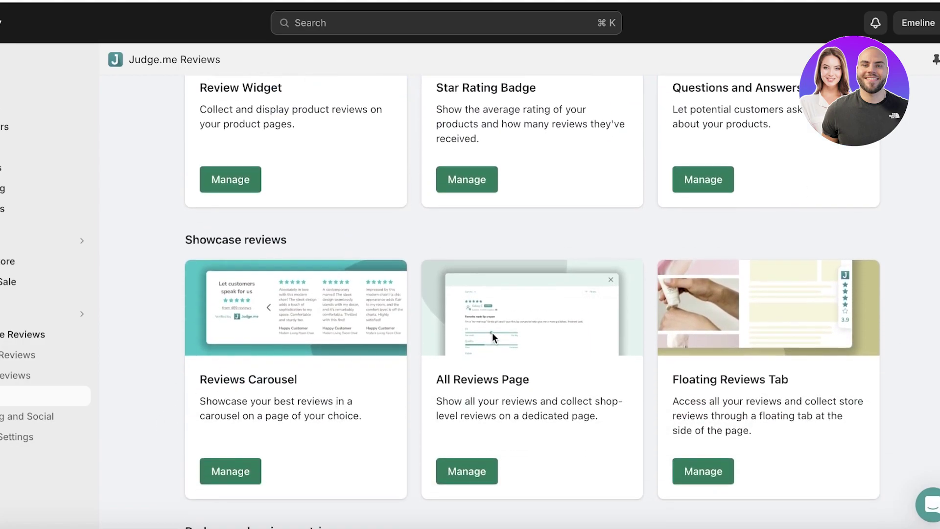
pyautogui.scroll(-6, 754, 255)
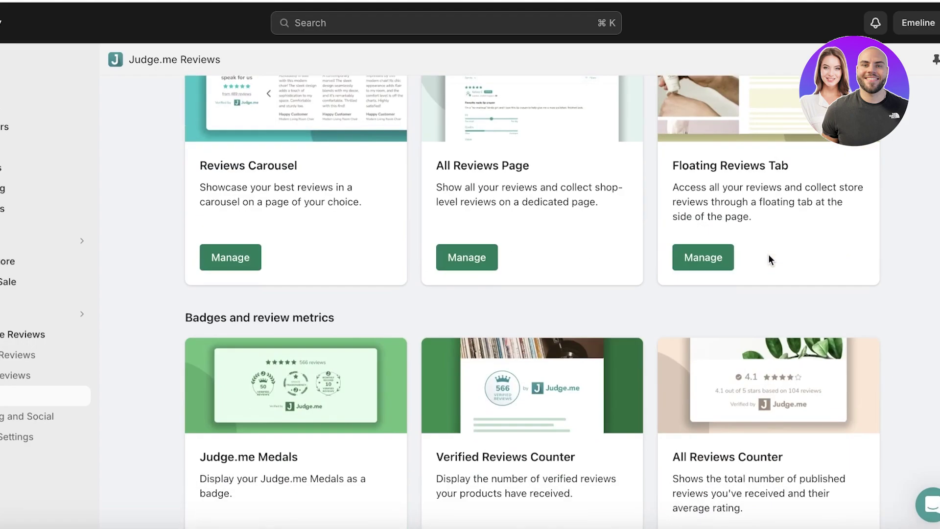
pyautogui.scroll(7, 532, 294)
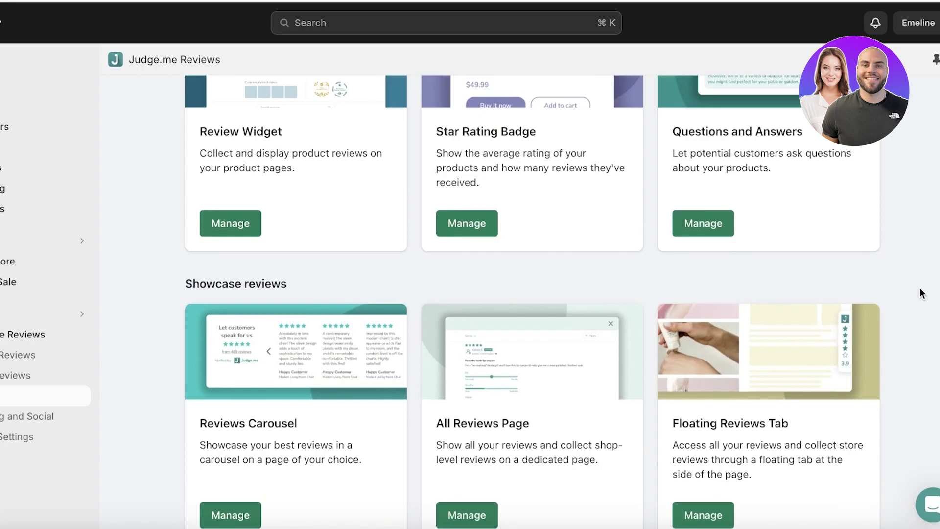
pyautogui.scroll(3, 916, 319)
pyautogui.scroll(-3, 869, 335)
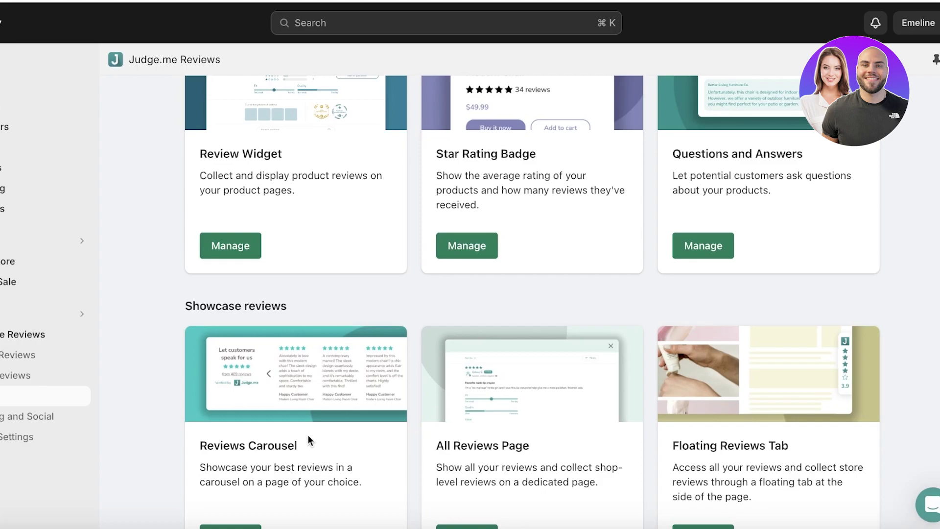
pyautogui.scroll(-1, 305, 433)
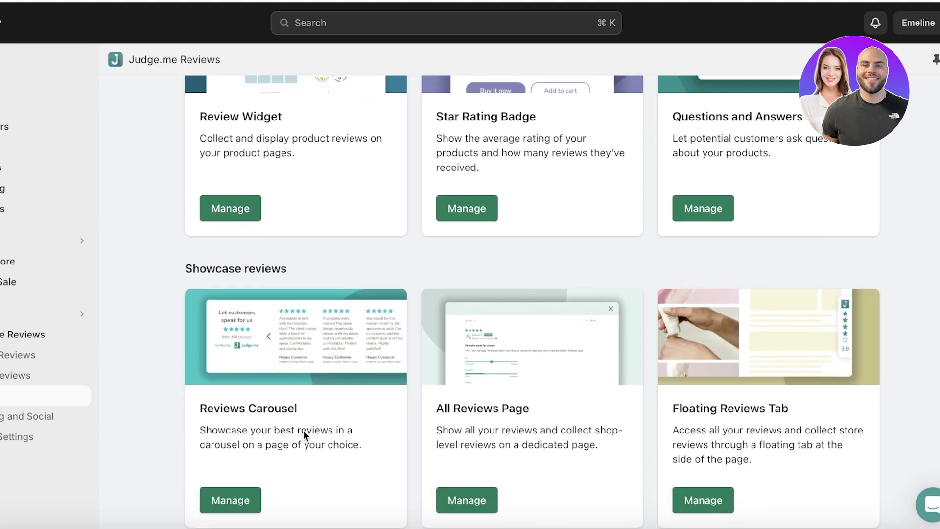
# Open the Reviews Carousel settings and keep Recent 5-star reviews as the source
pyautogui.click(256, 498)
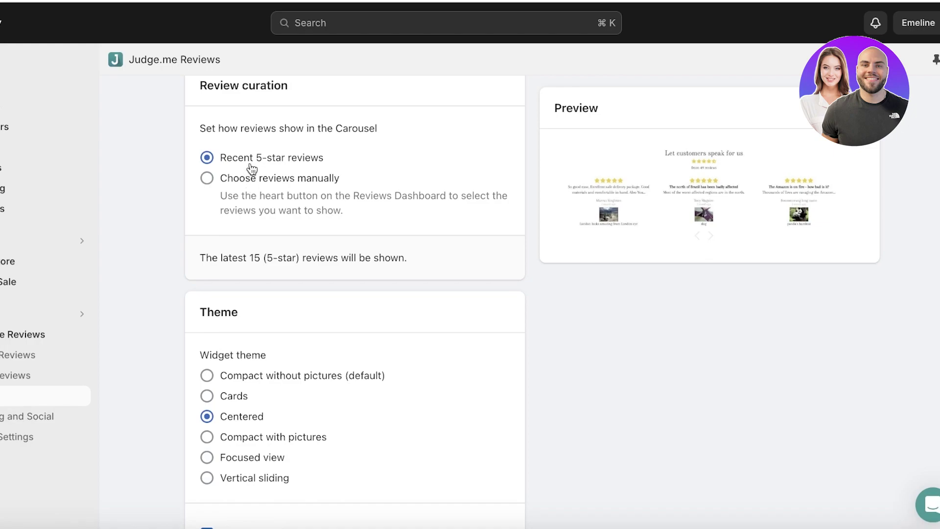
pyautogui.click(249, 180)
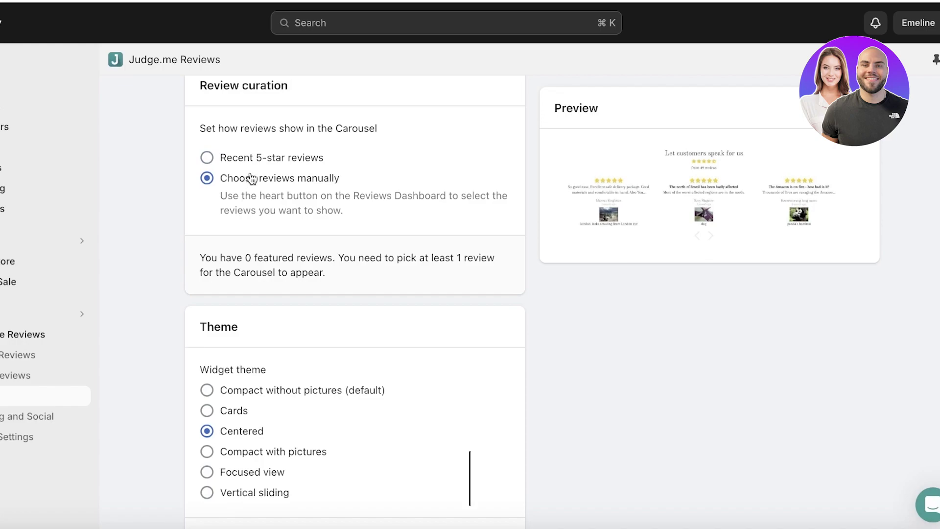
pyautogui.click(238, 159)
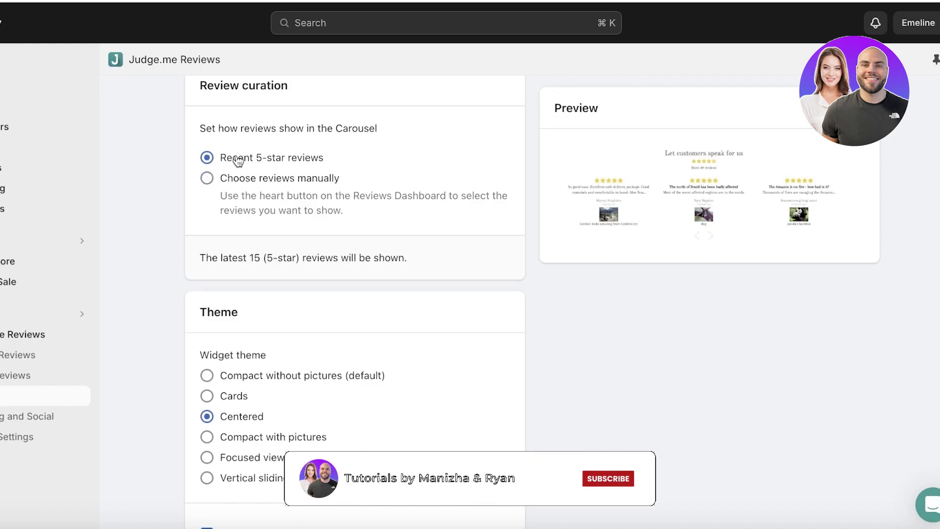
# Preview each carousel widget theme and choose Compact with pictures
pyautogui.scroll(-1, 321, 279)
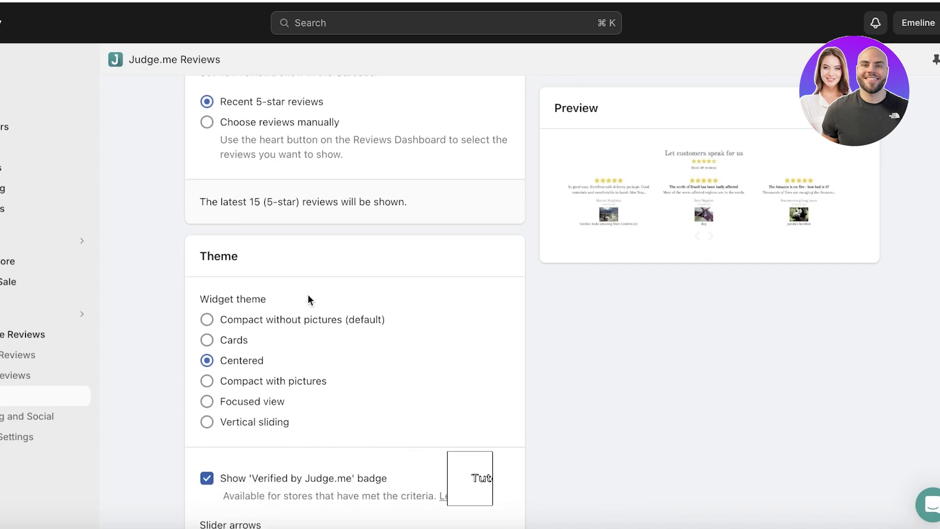
pyautogui.scroll(-1, 308, 297)
pyautogui.scroll(-2, 186, 235)
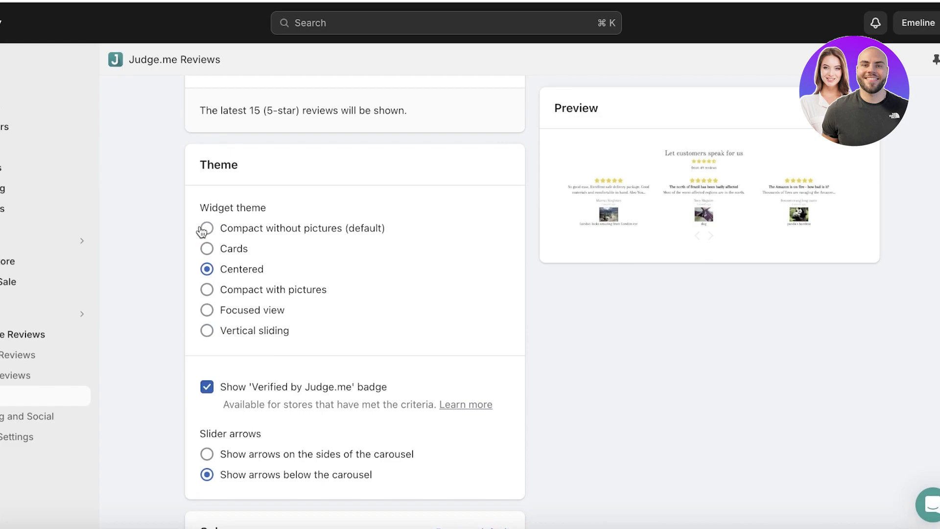
pyautogui.click(208, 229)
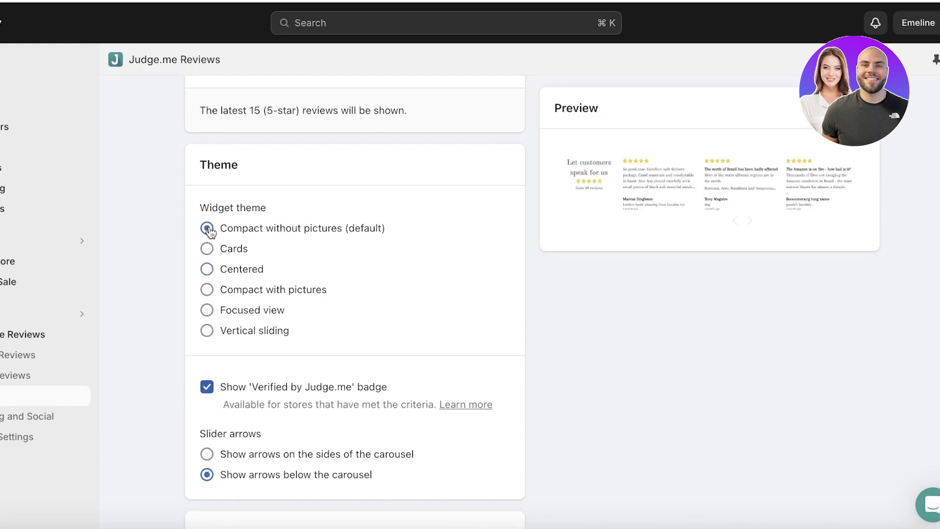
pyautogui.click(208, 250)
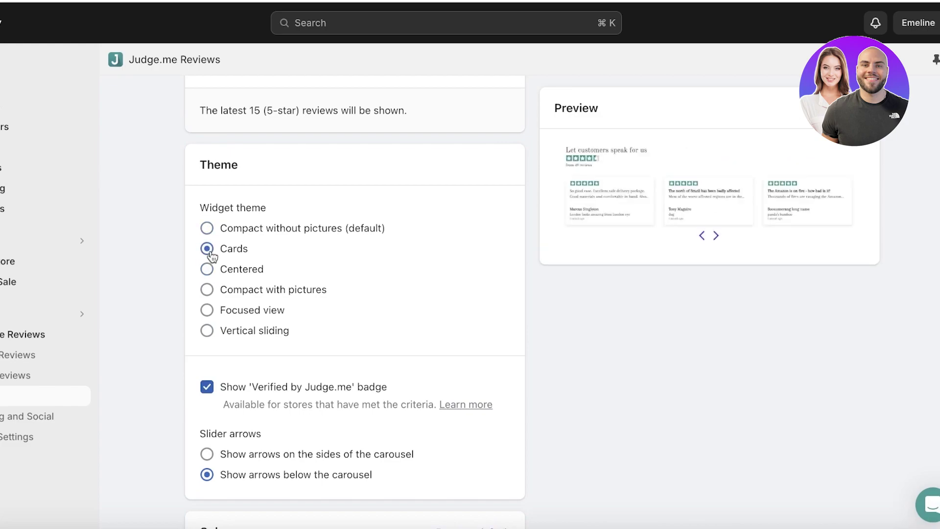
pyautogui.click(207, 270)
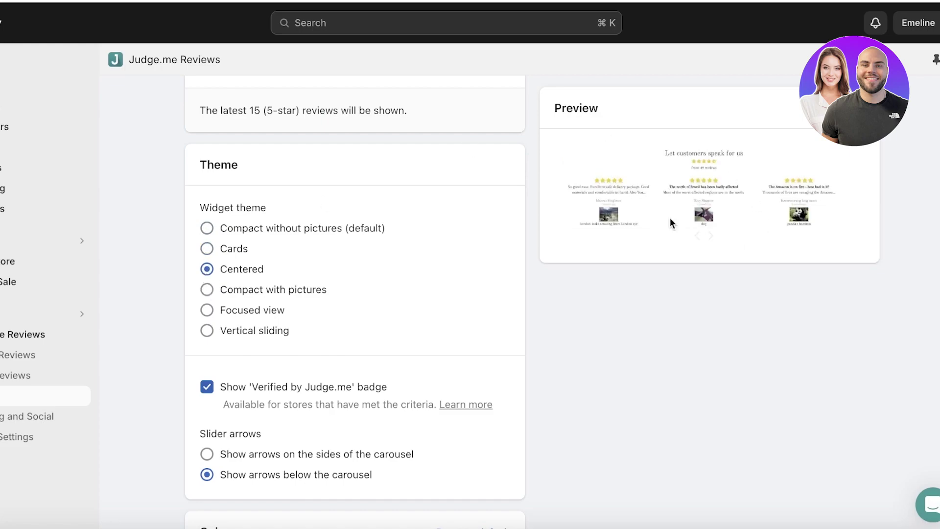
pyautogui.click(217, 290)
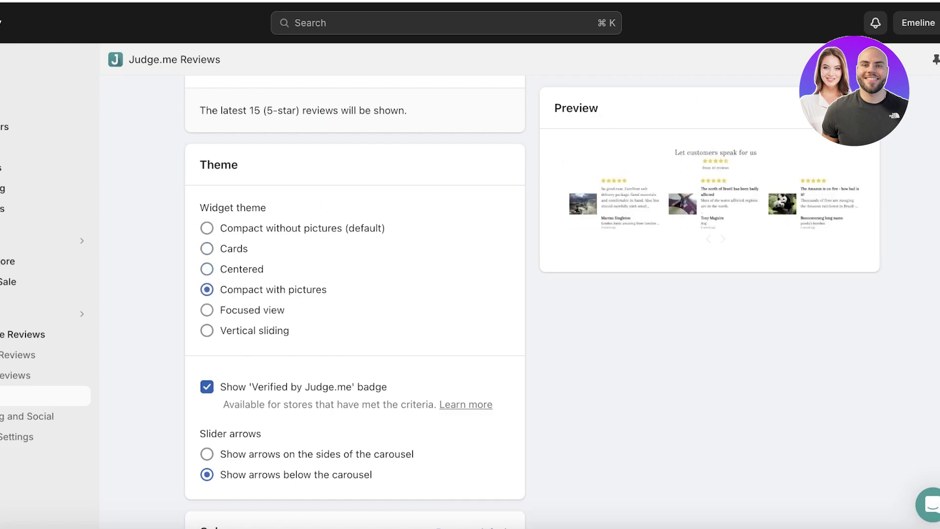
pyautogui.click(240, 316)
pyautogui.click(265, 337)
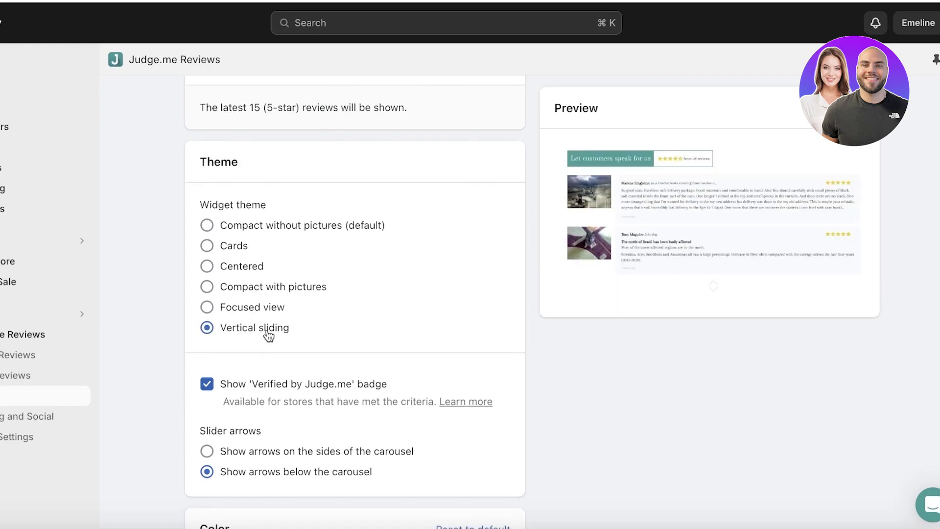
pyautogui.click(247, 289)
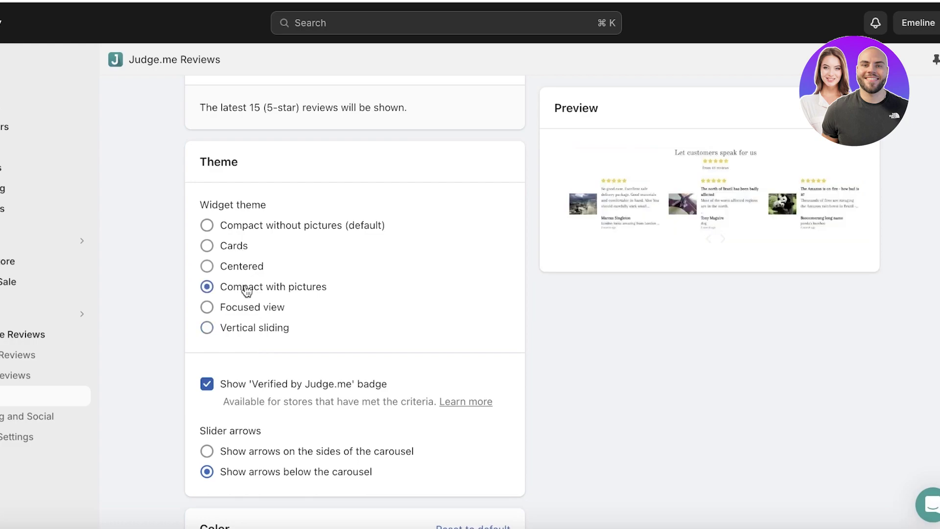
pyautogui.click(231, 246)
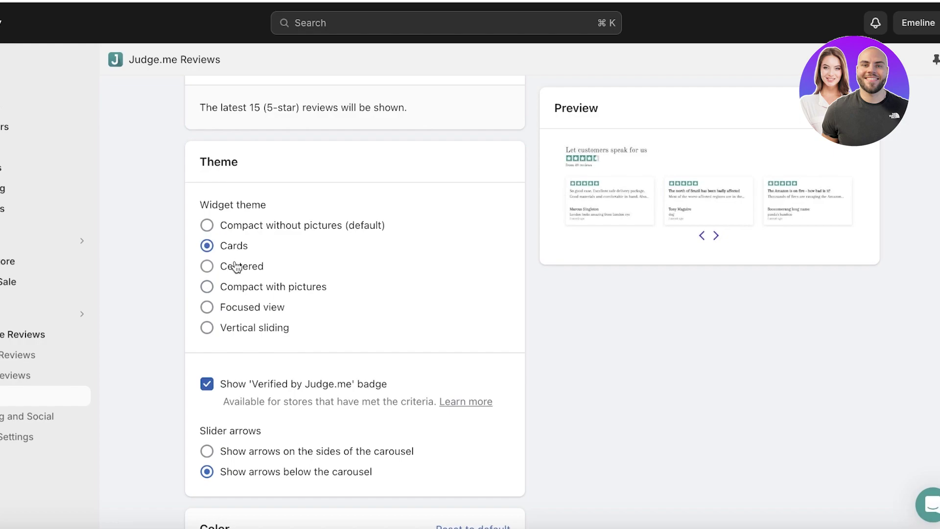
pyautogui.click(243, 288)
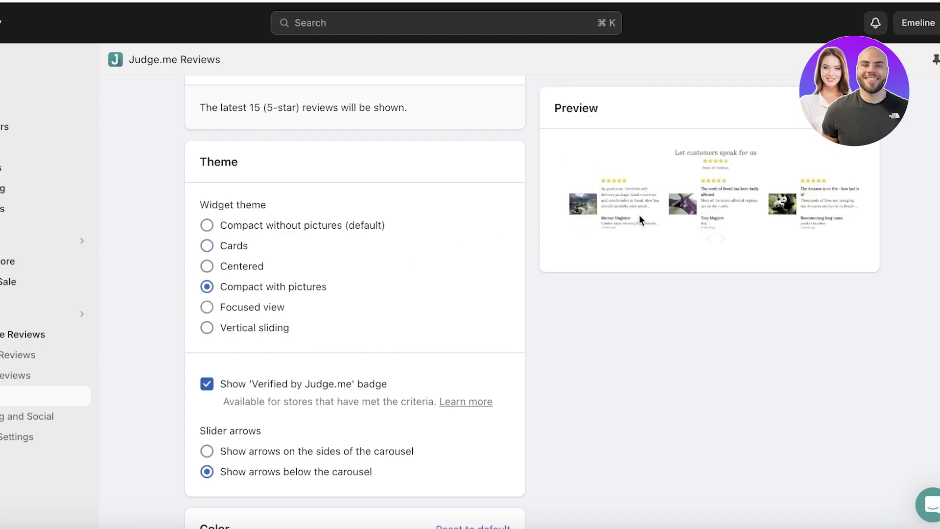
# Place the carousel's slider arrows on its sides
pyautogui.scroll(-1, 406, 301)
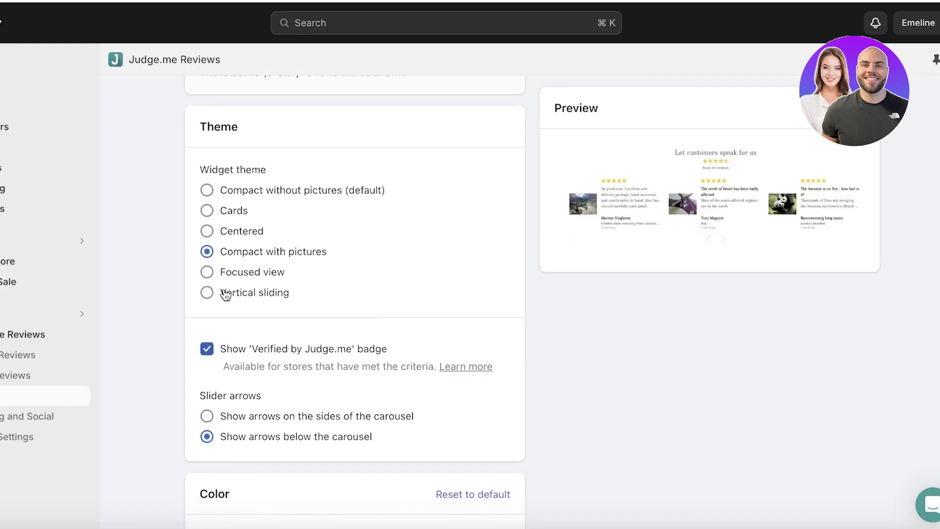
pyautogui.scroll(-2, 225, 295)
pyautogui.scroll(-2, 227, 297)
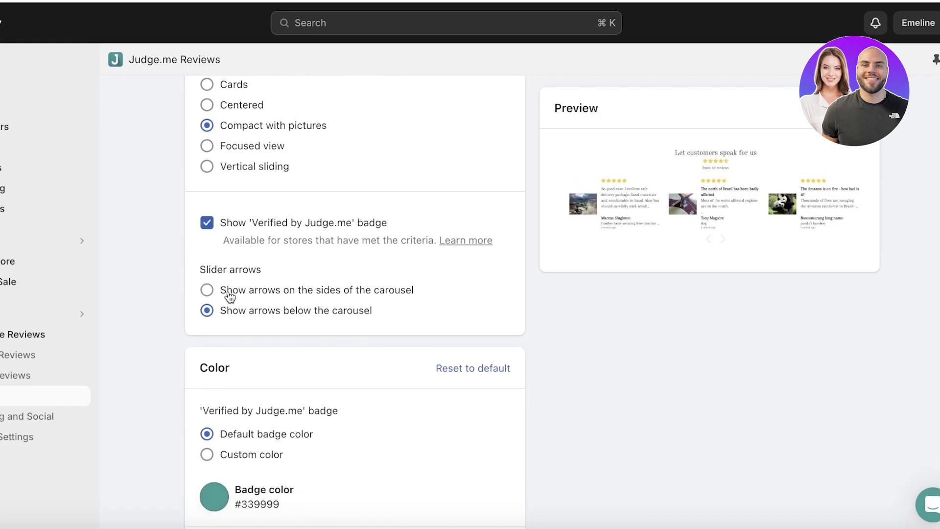
pyautogui.click(229, 295)
# Change the verified badge colour from #339999 to muted purple #7B71A7
pyautogui.scroll(-6, 229, 296)
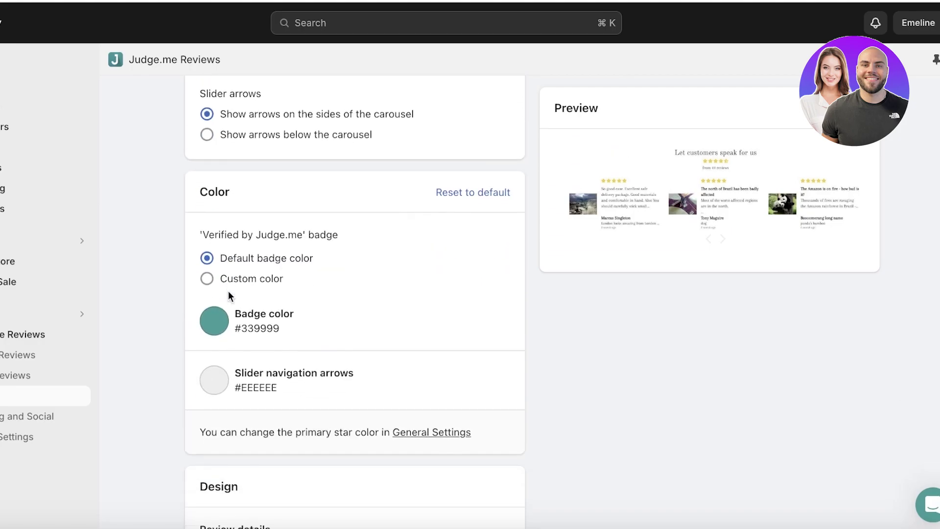
pyautogui.click(215, 319)
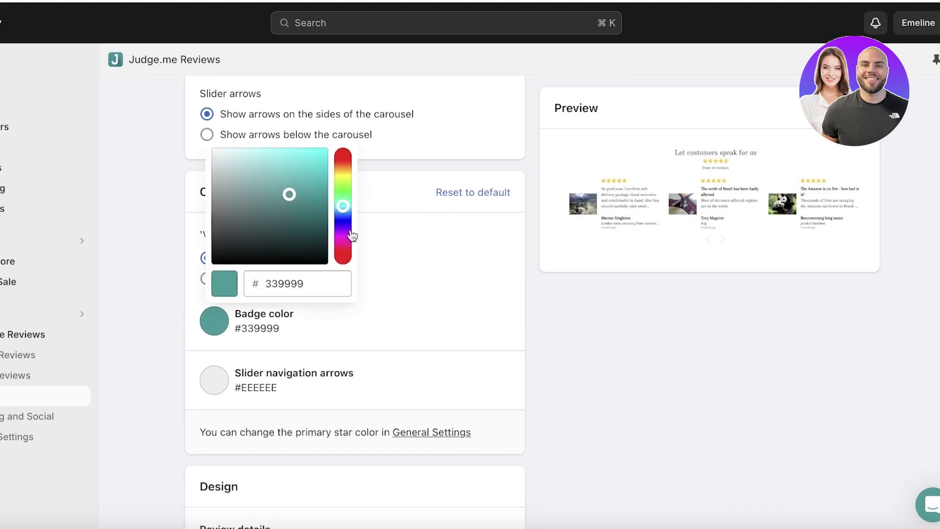
pyautogui.click(348, 234)
pyautogui.moveTo(351, 237); pyautogui.dragTo(346, 226)
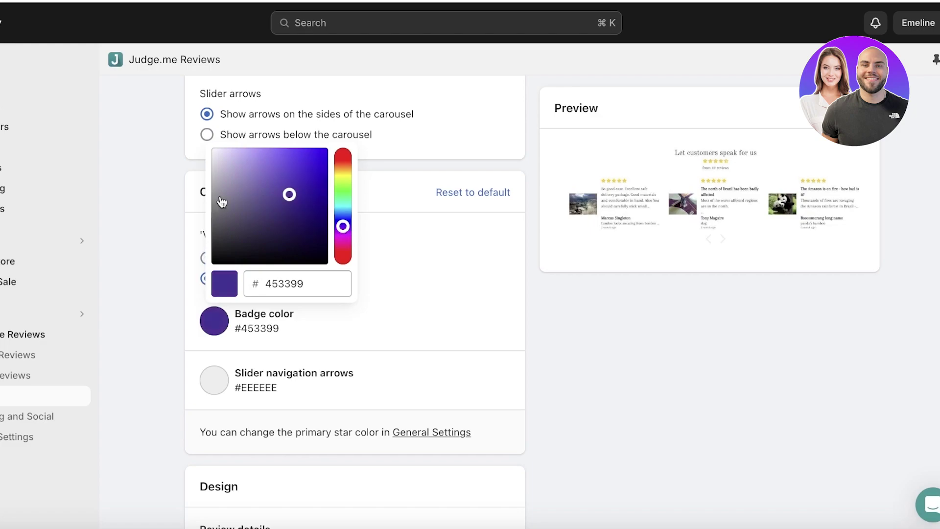
pyautogui.click(236, 194)
pyautogui.moveTo(237, 196); pyautogui.dragTo(249, 191)
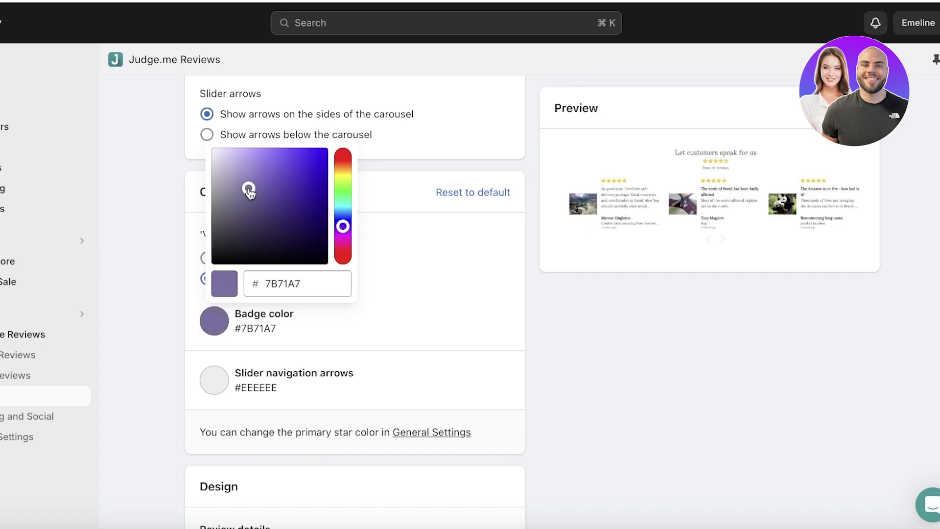
pyautogui.click(495, 336)
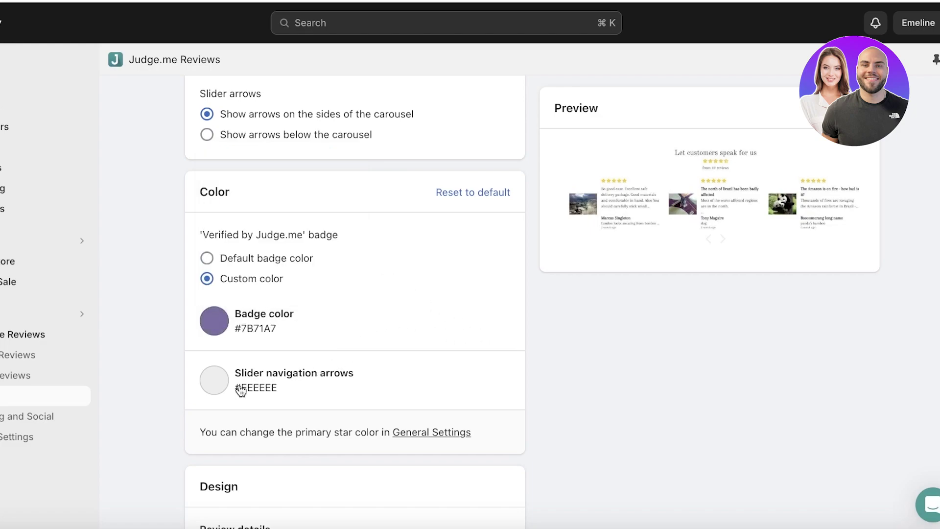
pyautogui.scroll(-7, 236, 379)
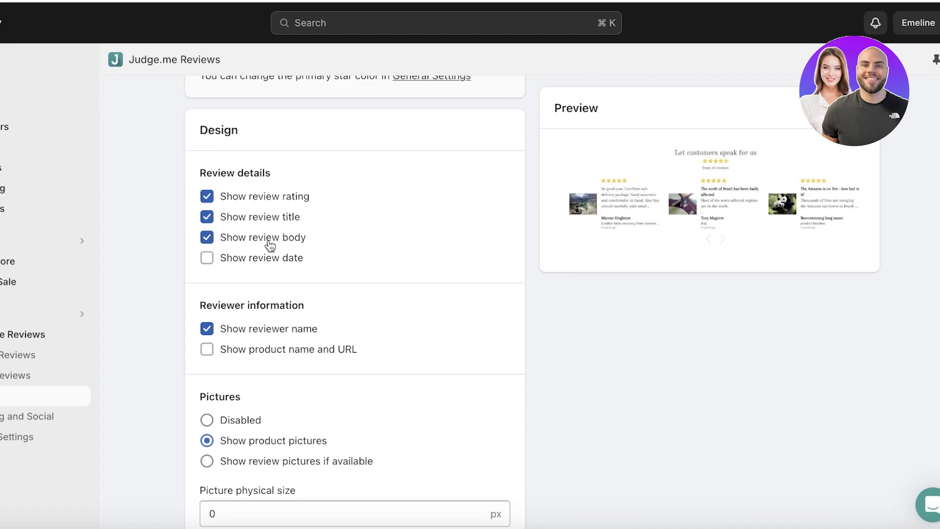
# Keep the reviewer name shown and also show product name and URL
pyautogui.scroll(-3, 262, 246)
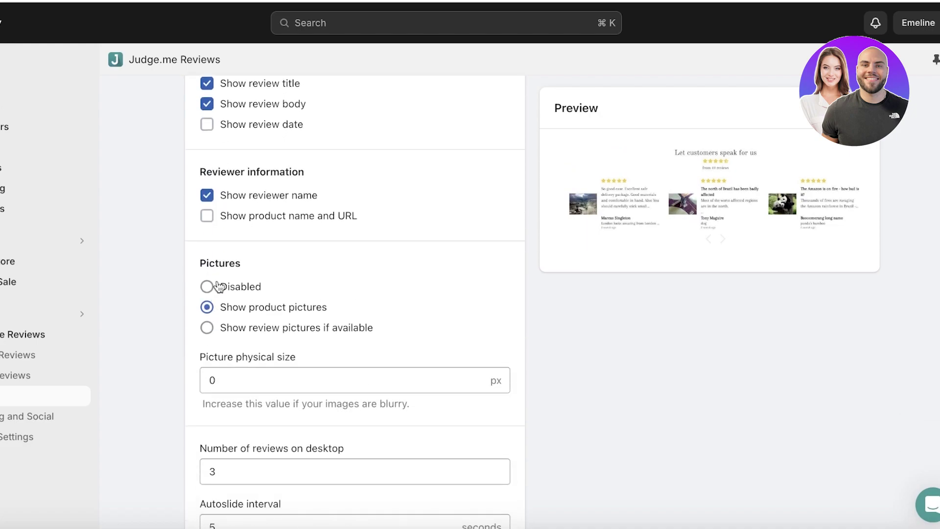
pyautogui.click(238, 197)
pyautogui.click(237, 196)
pyautogui.click(224, 213)
# Show review pictures when available, leaving picture physical size at 0
pyautogui.scroll(-1, 206, 247)
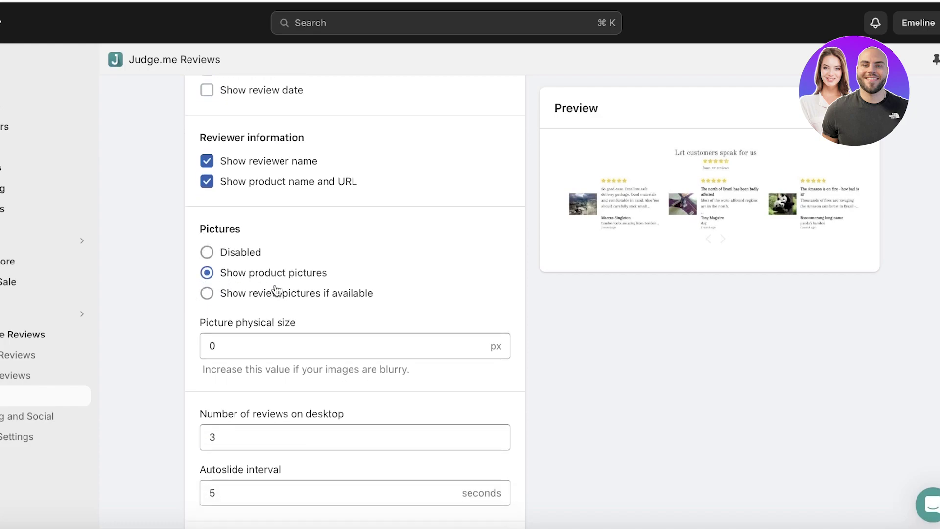
pyautogui.click(283, 302)
pyautogui.click(296, 275)
pyautogui.click(300, 294)
pyautogui.scroll(-1, 304, 319)
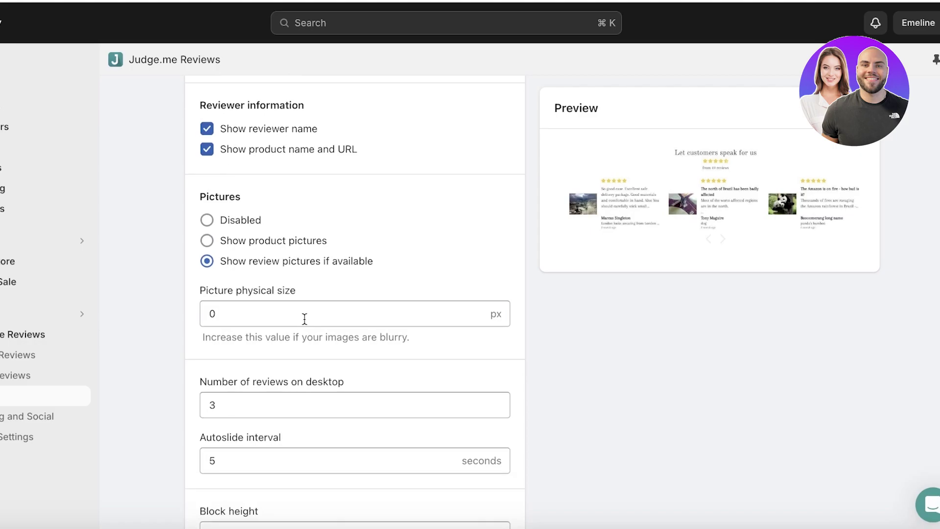
pyautogui.click(306, 317)
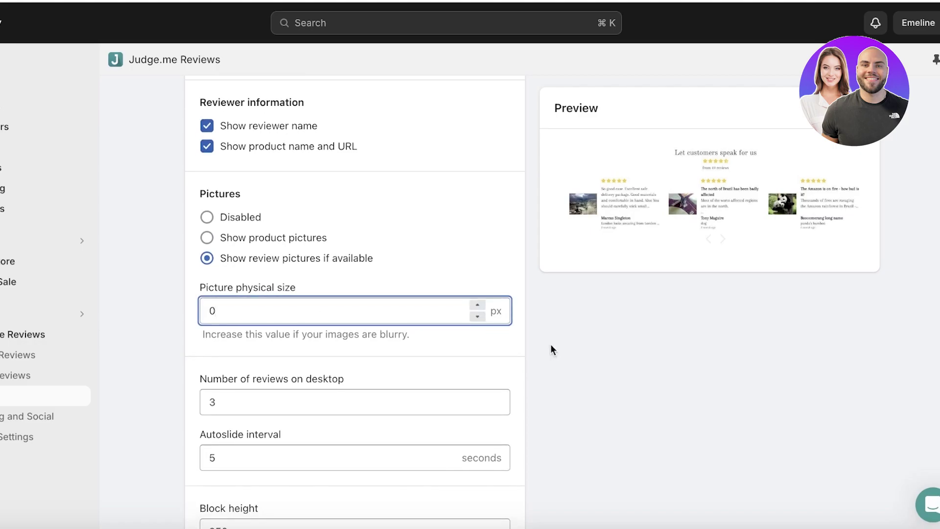
pyautogui.click(679, 352)
# Show 4 reviews on desktop with a 6-second autoslide interval
pyautogui.scroll(-1, 678, 353)
pyautogui.scroll(-5, 679, 353)
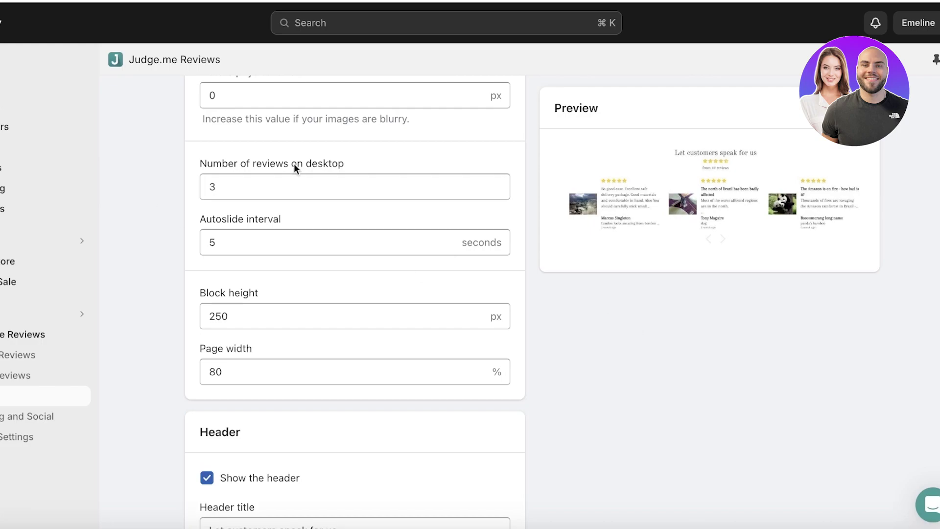
pyautogui.click(292, 190)
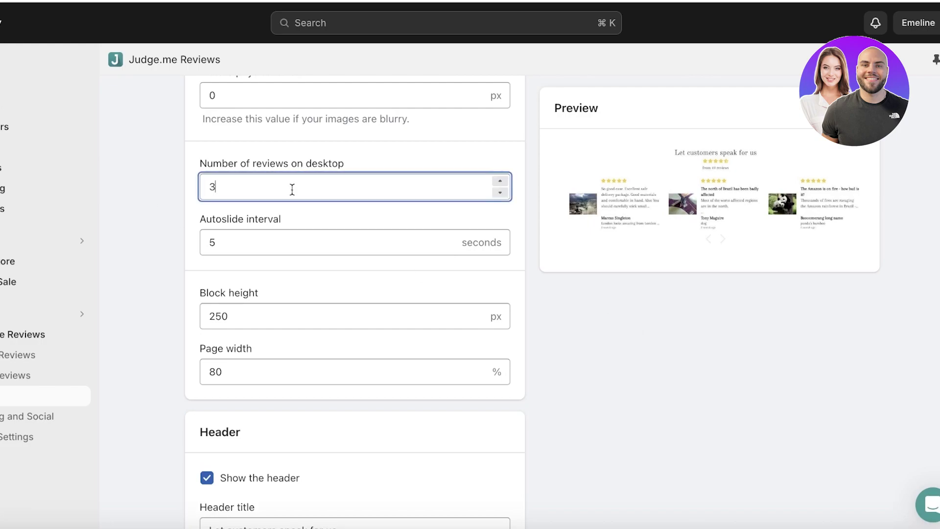
pyautogui.click(506, 181)
pyautogui.click(506, 181)
pyautogui.press('BackSpace')
pyautogui.click(351, 232)
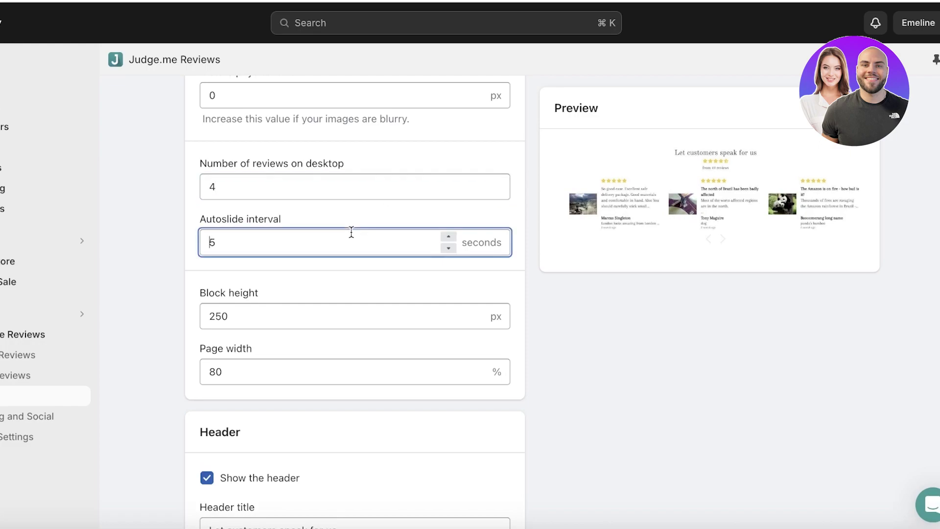
pyautogui.click(448, 237)
pyautogui.click(687, 306)
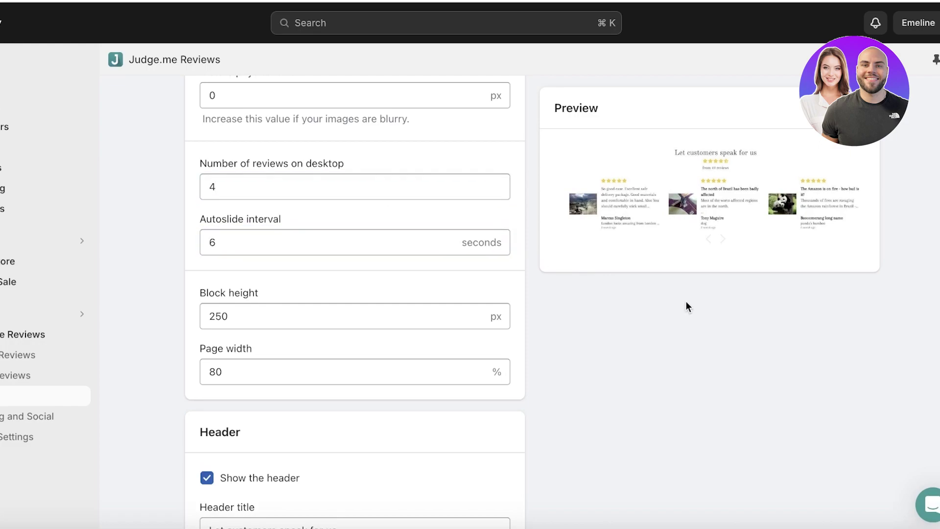
# Set the carousel block height to 253 px and page width to 100%
pyautogui.click(476, 323)
pyautogui.click(476, 323)
pyautogui.click(475, 315)
pyautogui.click(475, 315)
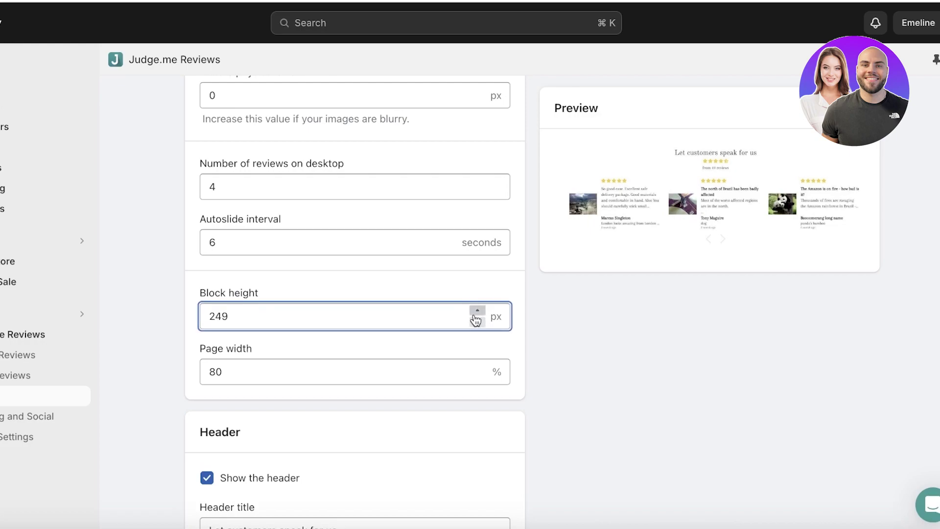
pyautogui.click(479, 311)
pyautogui.click(478, 312)
pyautogui.click(426, 373)
pyautogui.click(480, 366)
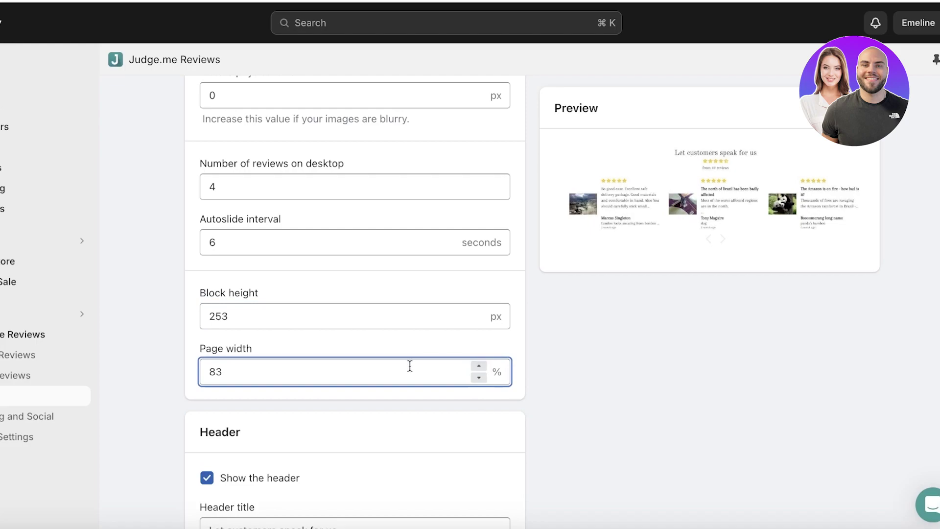
pyautogui.write('100')
pyautogui.scroll(-5, 271, 231)
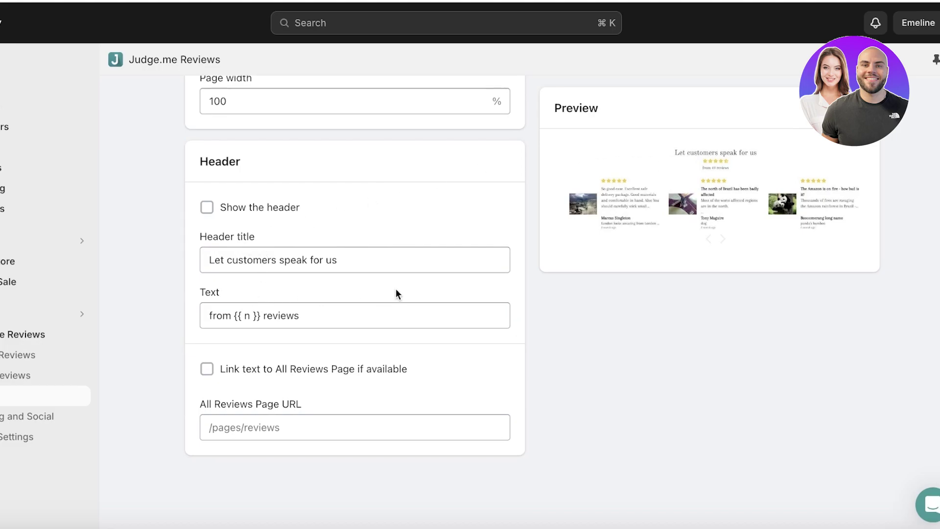
pyautogui.scroll(3, 340, 279)
pyautogui.scroll(-3, 340, 279)
pyautogui.scroll(10, 392, 293)
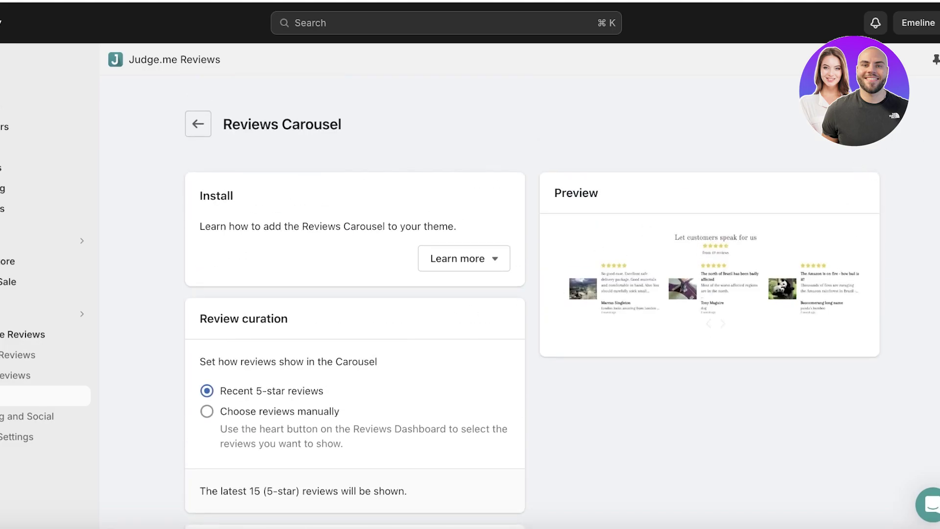
# Leave the review widgets and open the Dawn theme in the theme editor
pyautogui.click(199, 126)
pyautogui.scroll(-5, 372, 313)
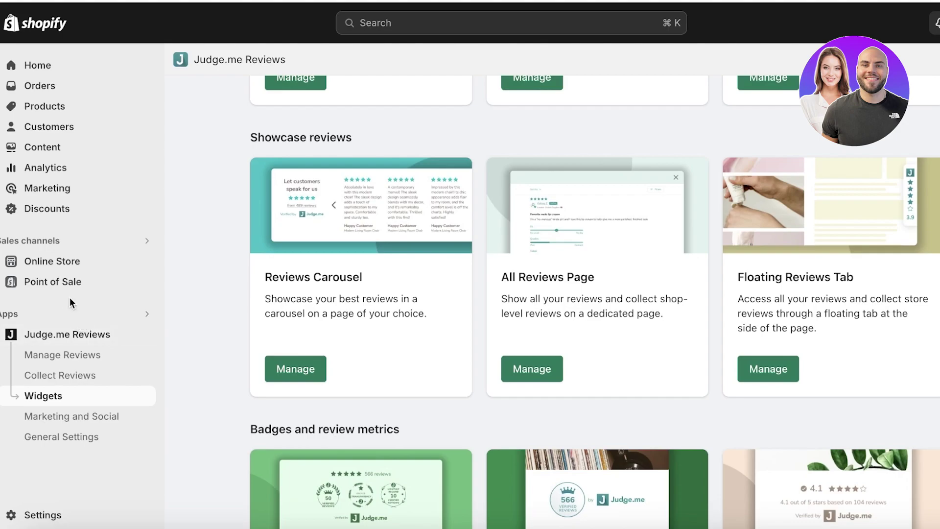
pyautogui.click(71, 267)
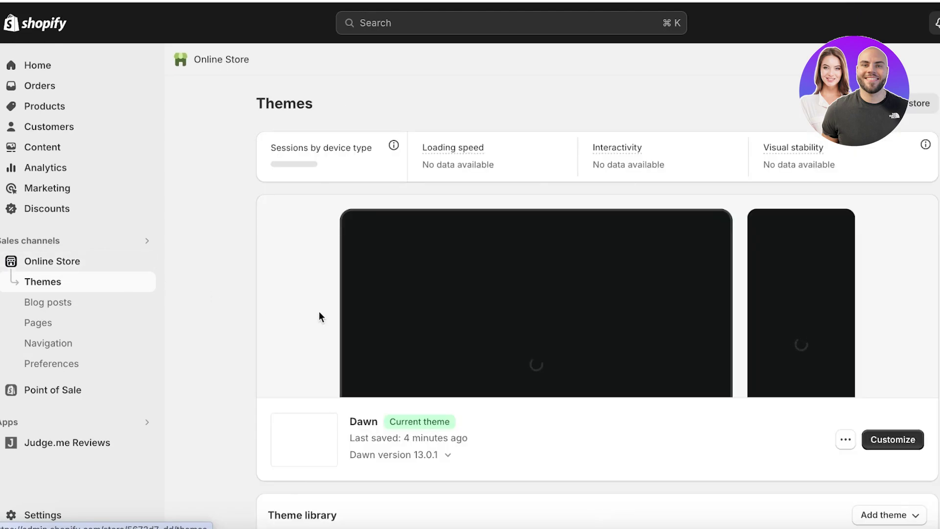
pyautogui.click(881, 439)
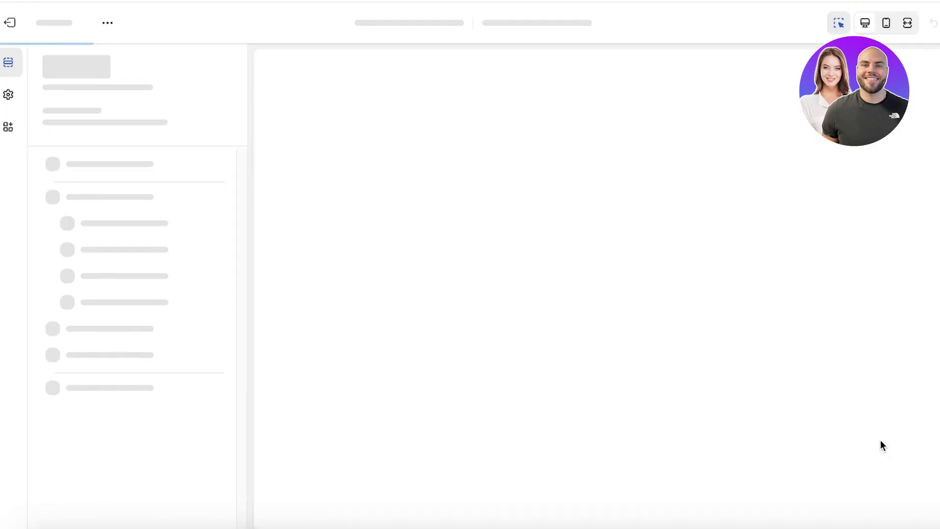
# Add the Judge.me Reviews Carousel app section to the home page
pyautogui.scroll(-4, 763, 196)
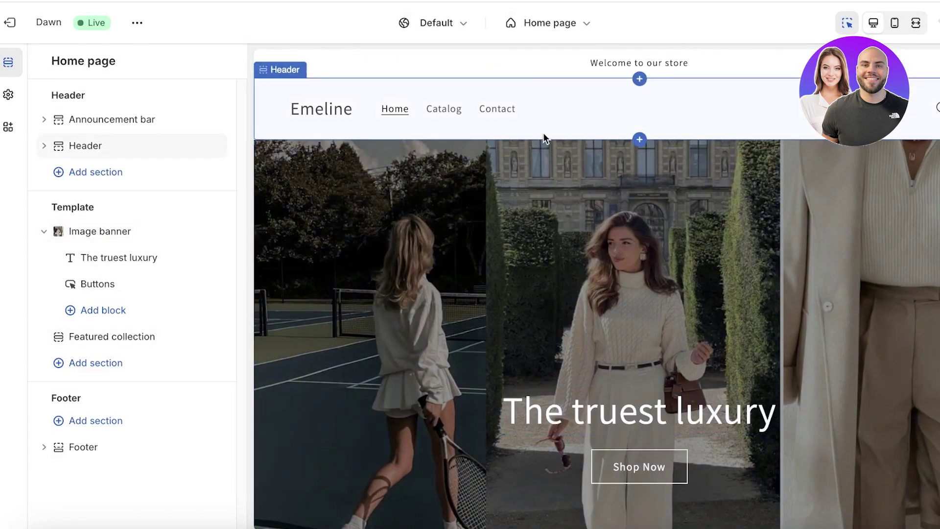
pyautogui.scroll(-2, 344, 307)
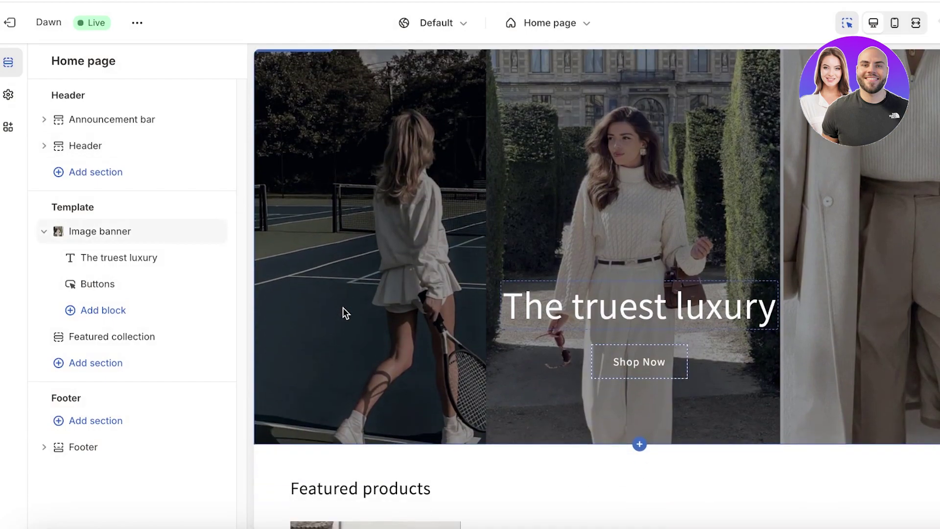
pyautogui.click(82, 368)
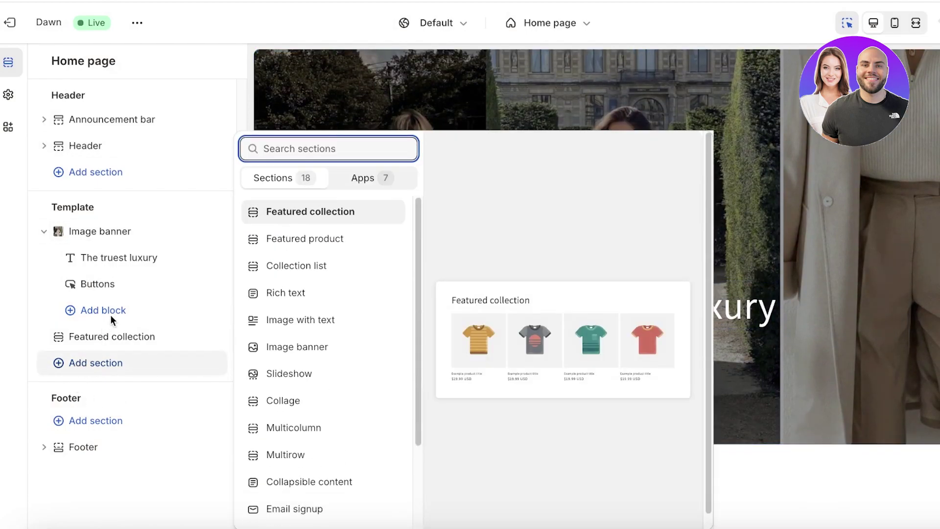
pyautogui.click(365, 181)
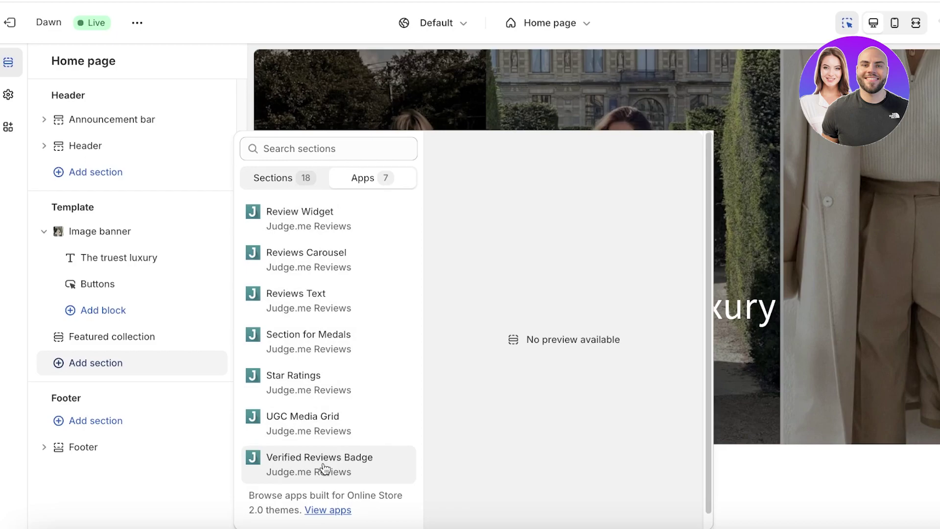
pyautogui.click(319, 260)
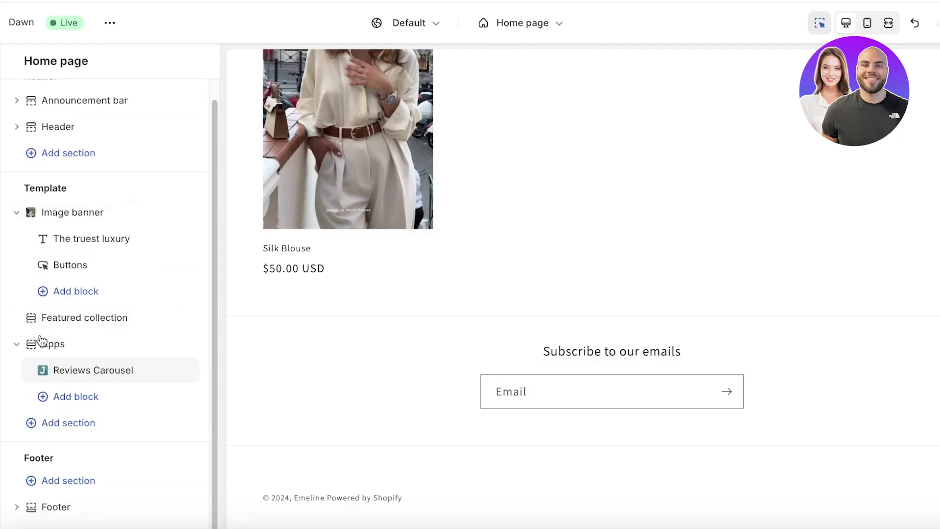
# Move the Apps section above Featured collection, check its settings, and exit the editor
pyautogui.moveTo(42, 354)
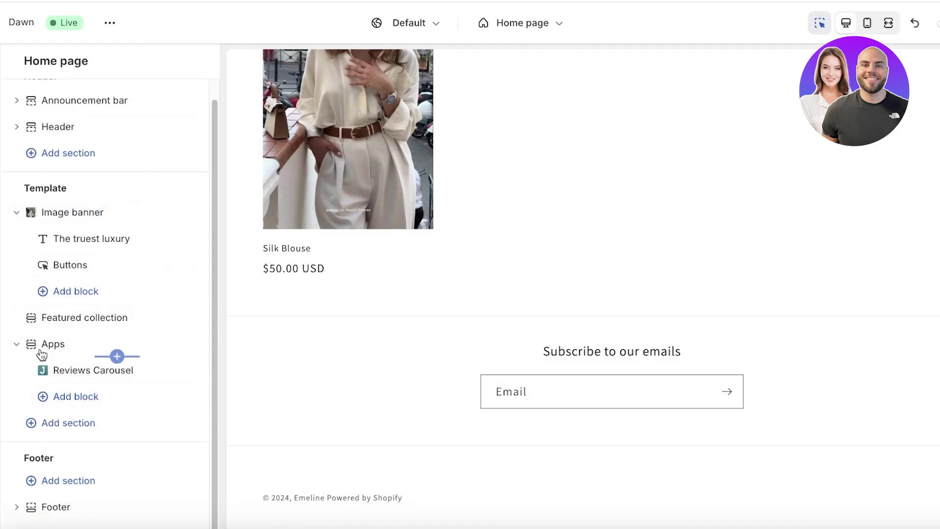
pyautogui.moveTo(42, 354); pyautogui.dragTo(42, 324)
pyautogui.click(55, 362)
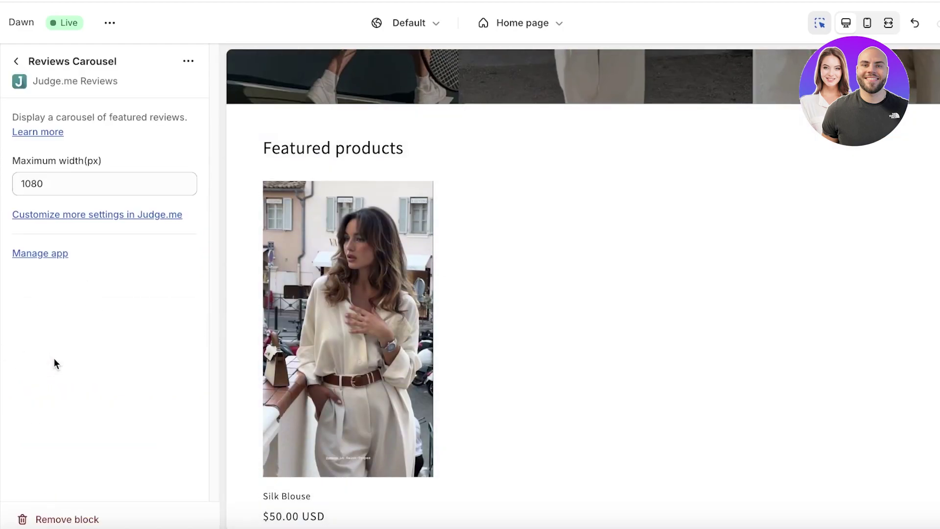
pyautogui.click(14, 61)
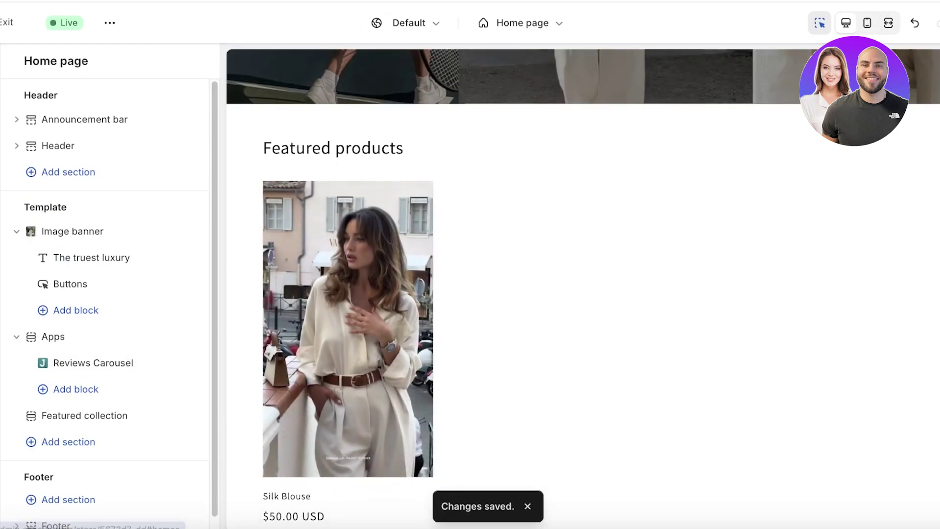
pyautogui.click(7, 22)
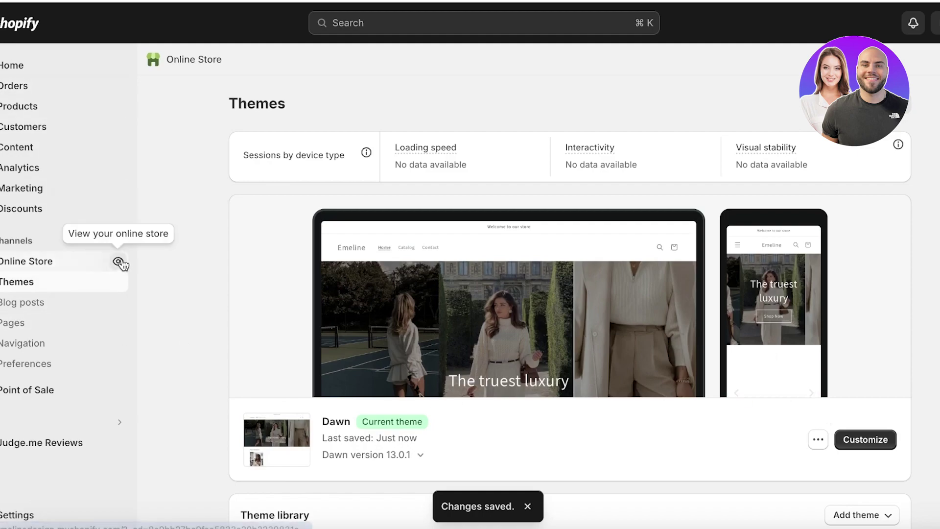
# Open the live storefront and go to the Silk Blouse product page from the Catalog
pyautogui.click(119, 263)
pyautogui.scroll(-5, 519, 56)
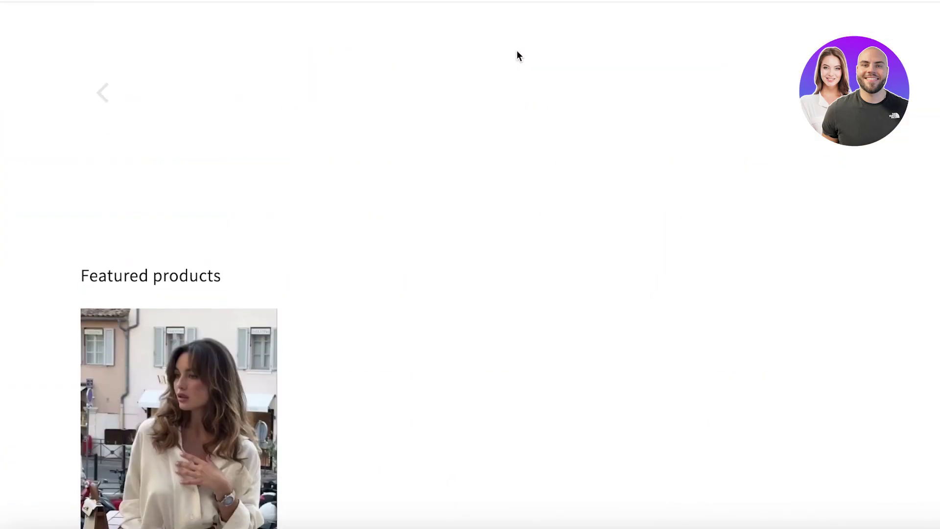
pyautogui.scroll(-4, 205, 156)
pyautogui.scroll(3, 98, 203)
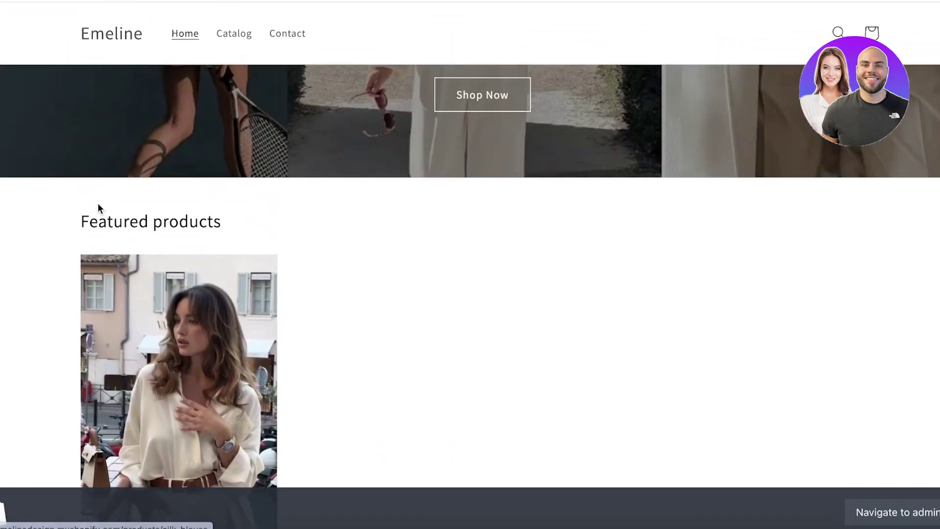
pyautogui.scroll(3, 209, 55)
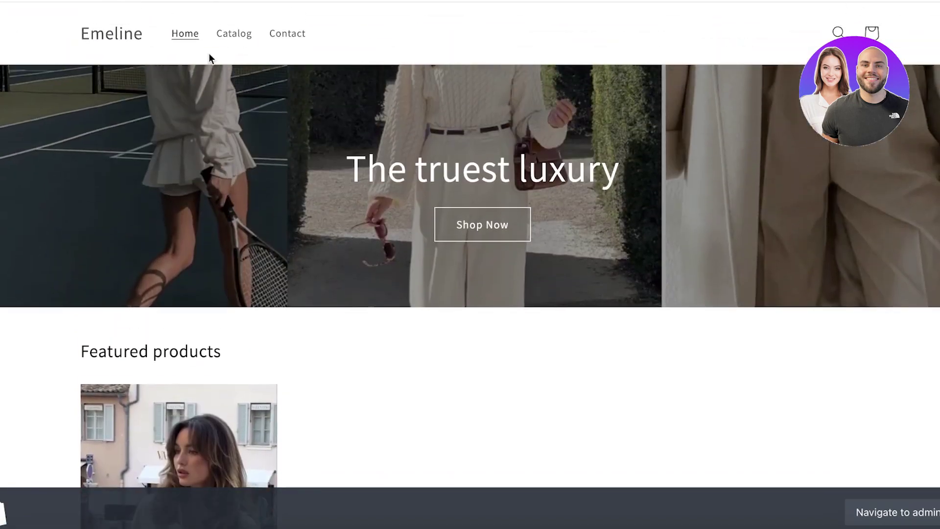
pyautogui.click(250, 34)
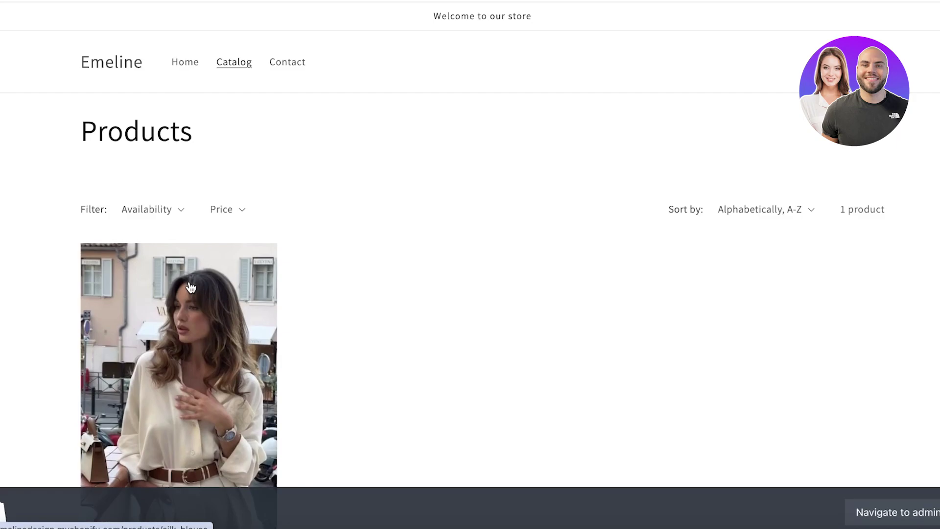
pyautogui.click(191, 287)
# Start a Silk Blouse review titled Amazing with a five-star rating
pyautogui.scroll(-5, 387, 296)
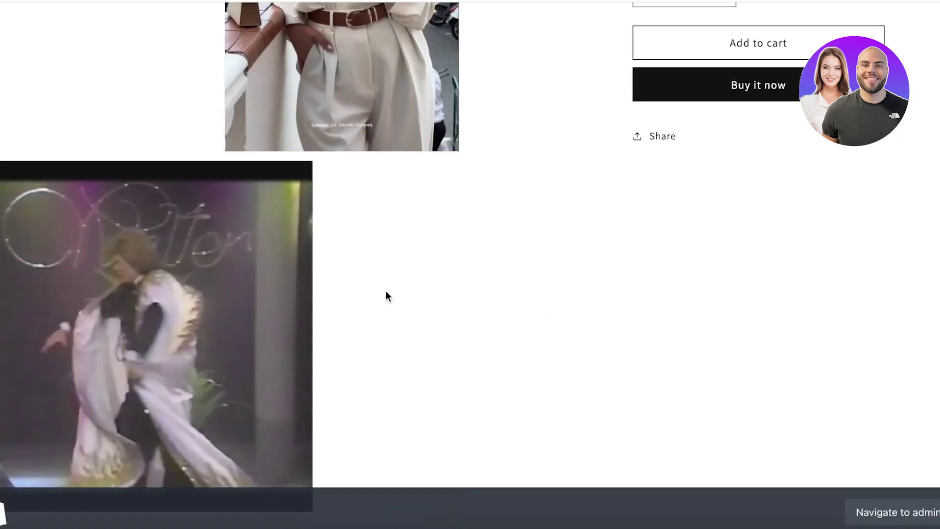
pyautogui.scroll(-8, 386, 296)
pyautogui.click(617, 266)
pyautogui.scroll(-3, 450, 158)
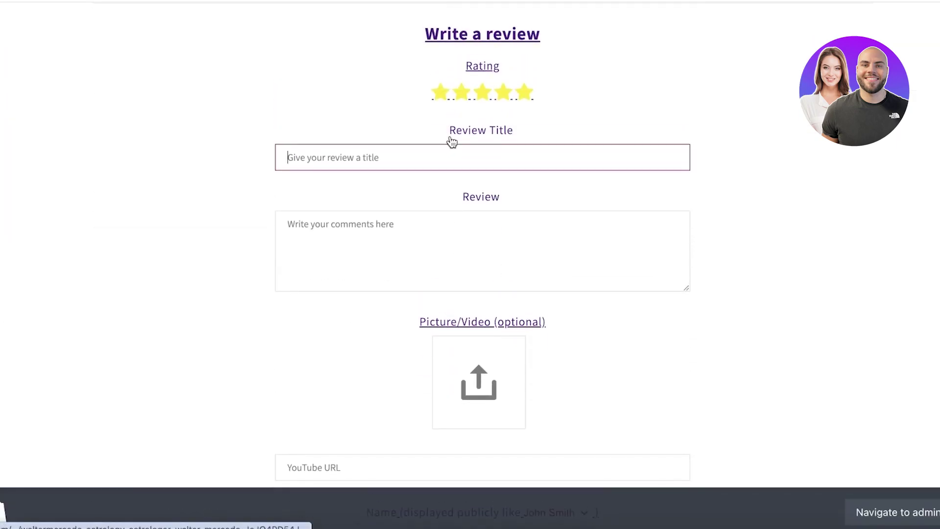
pyautogui.write('Amazing')
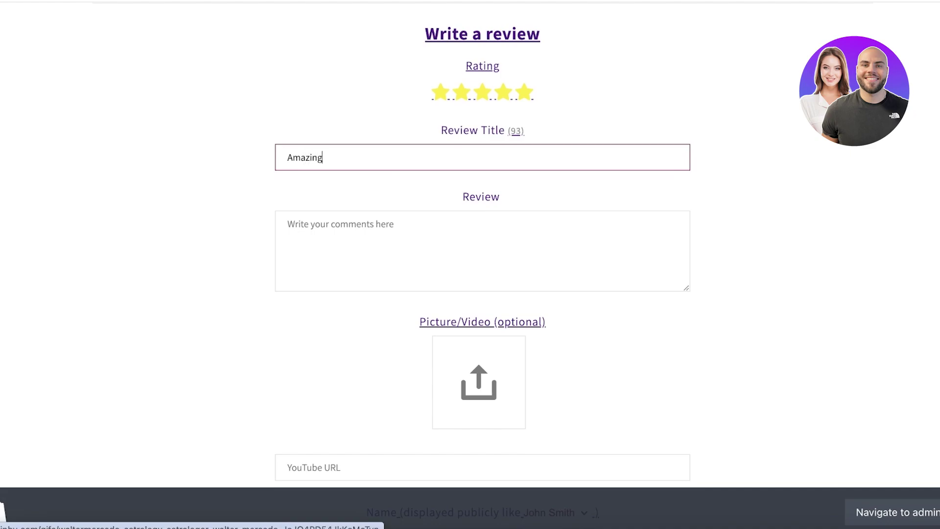
pyautogui.click(519, 95)
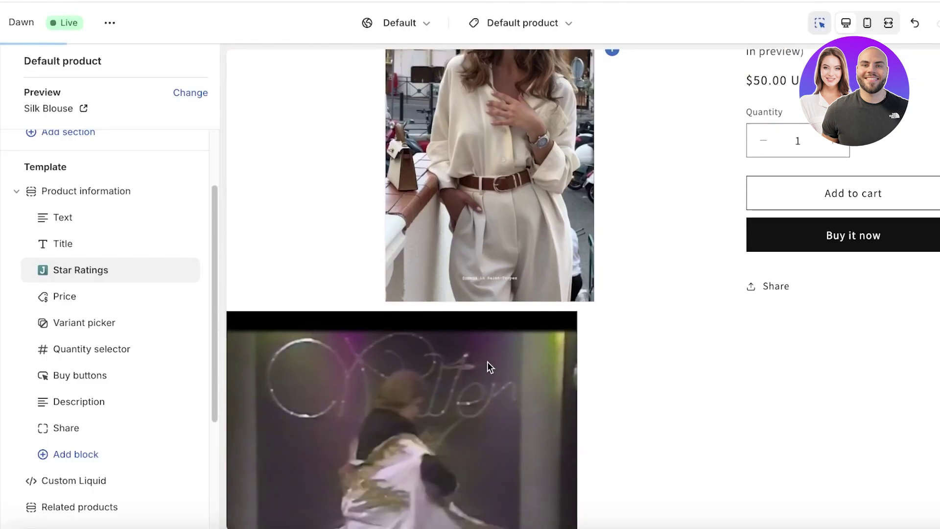
# Delete the GIF Custom Liquid section, submit the Amazing review, and return home
pyautogui.click(486, 362)
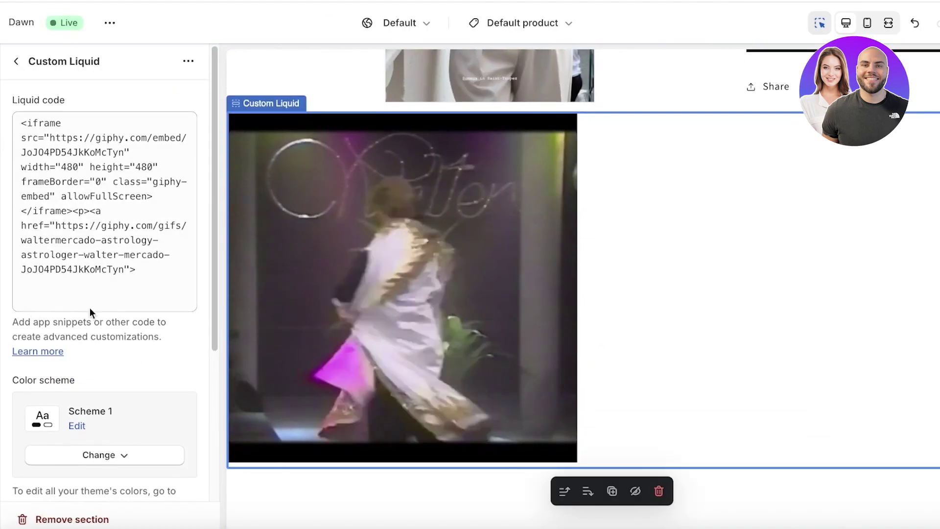
pyautogui.click(78, 518)
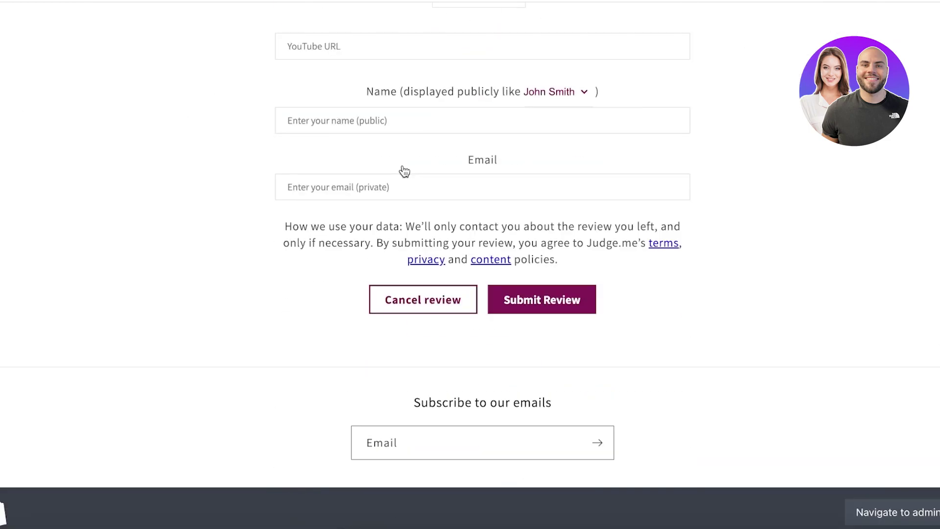
pyautogui.click(534, 310)
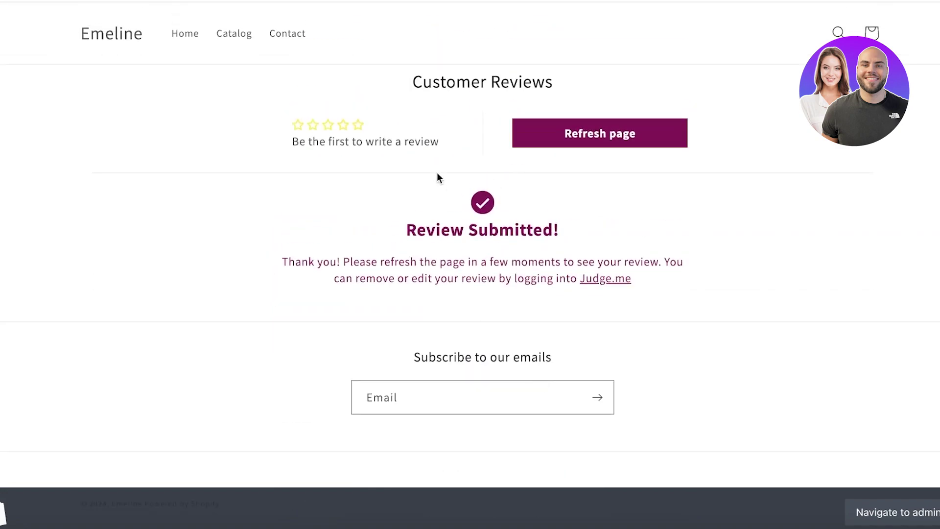
pyautogui.scroll(4, 440, 147)
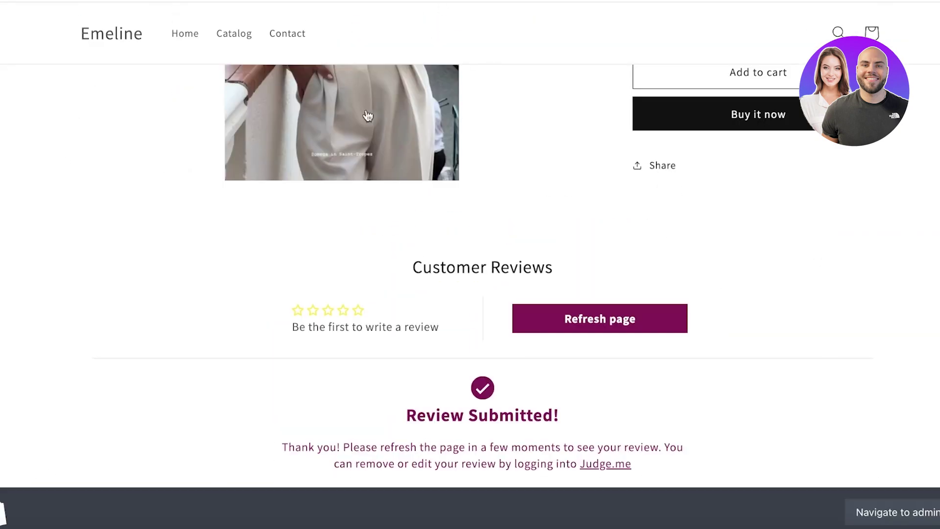
pyautogui.scroll(6, 157, 59)
pyautogui.click(132, 43)
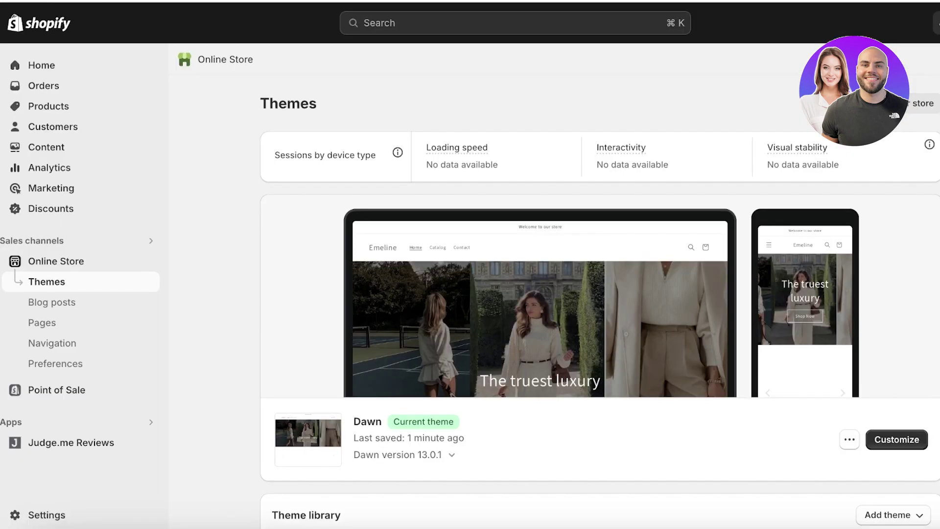
# Open the Judge.me Reviews dashboard and its list of submitted reviews
pyautogui.click(66, 448)
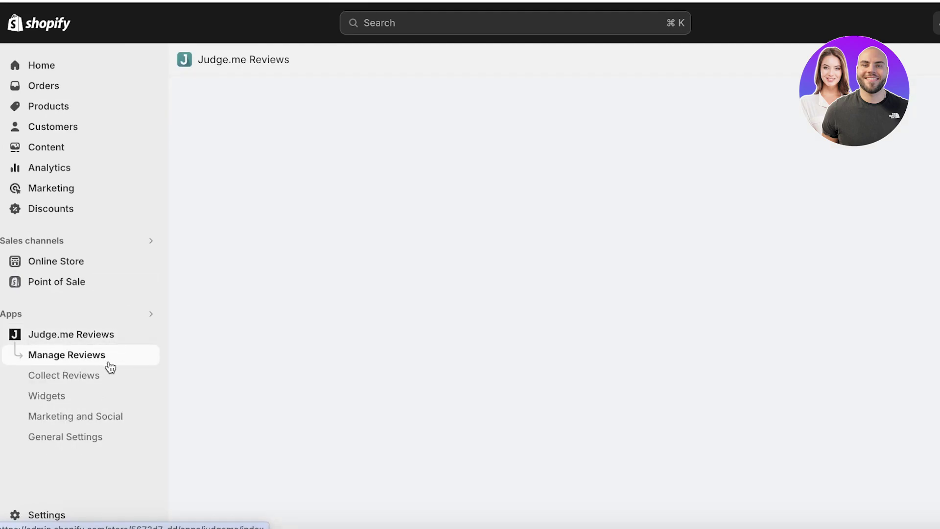
pyautogui.click(94, 341)
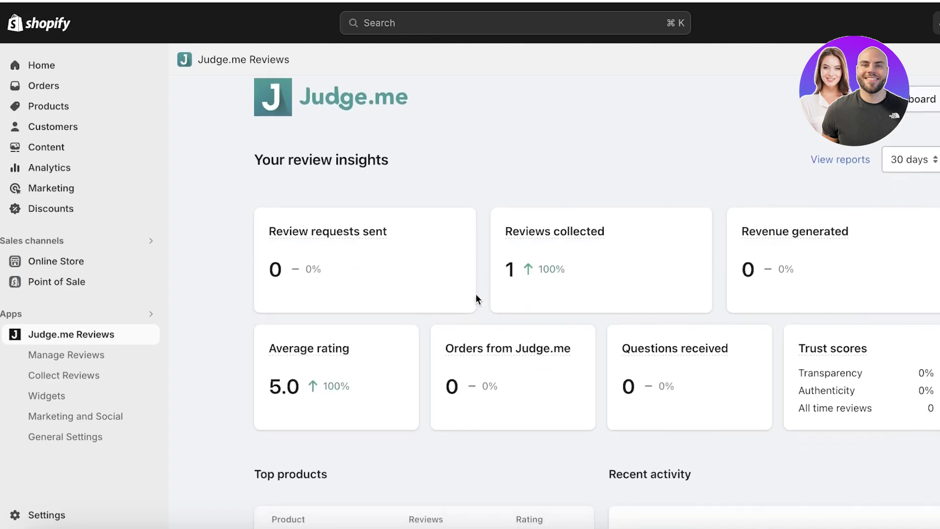
pyautogui.scroll(-3, 478, 299)
pyautogui.click(85, 354)
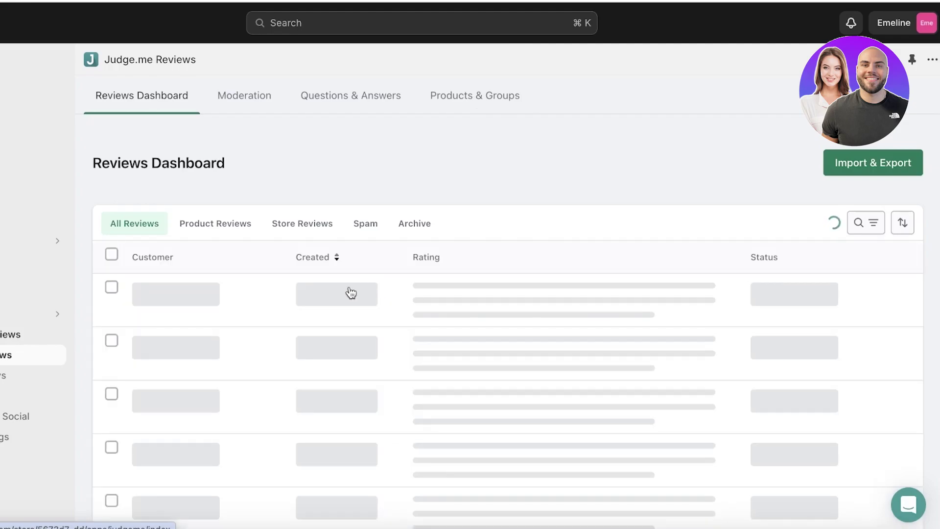
pyautogui.scroll(-1, 279, 300)
# View the Amazing review's details, pin it, and cancel the Sure? auto-feature dialog
pyautogui.click(898, 276)
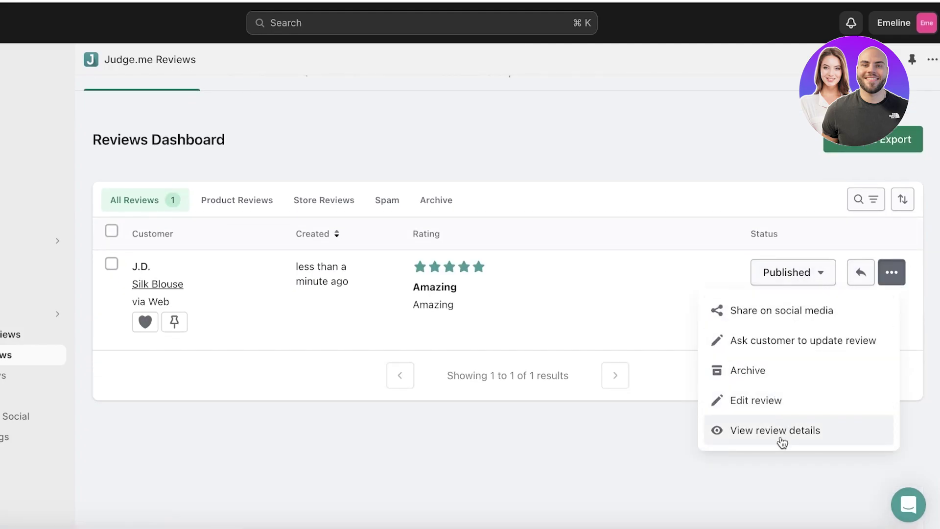
pyautogui.click(781, 439)
pyautogui.click(716, 371)
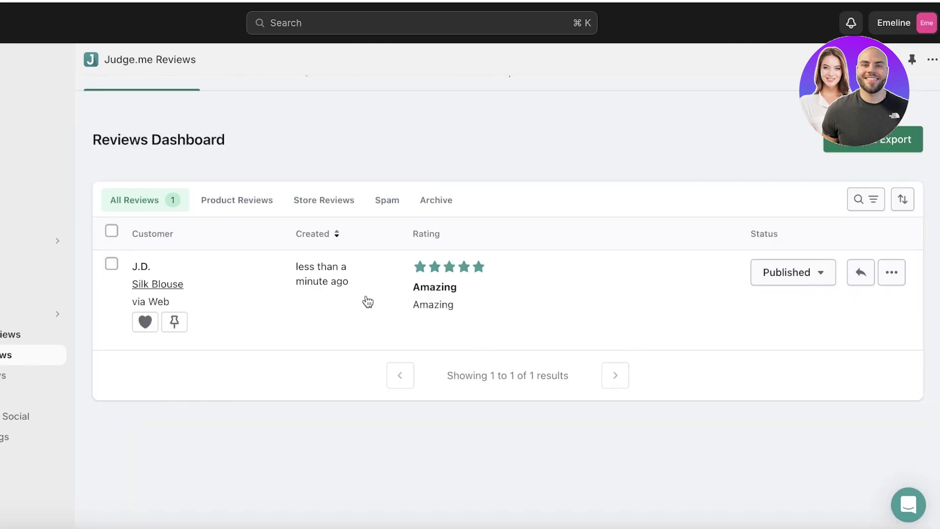
pyautogui.click(174, 324)
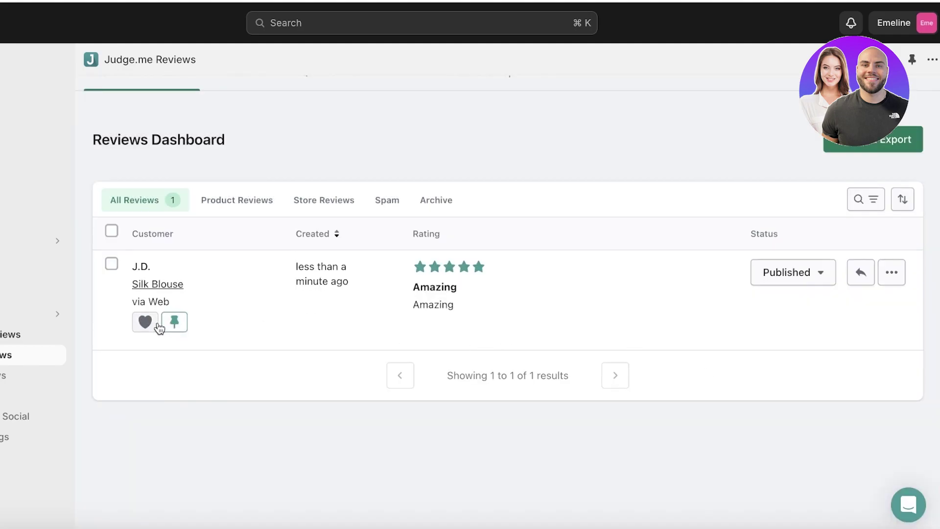
pyautogui.click(147, 324)
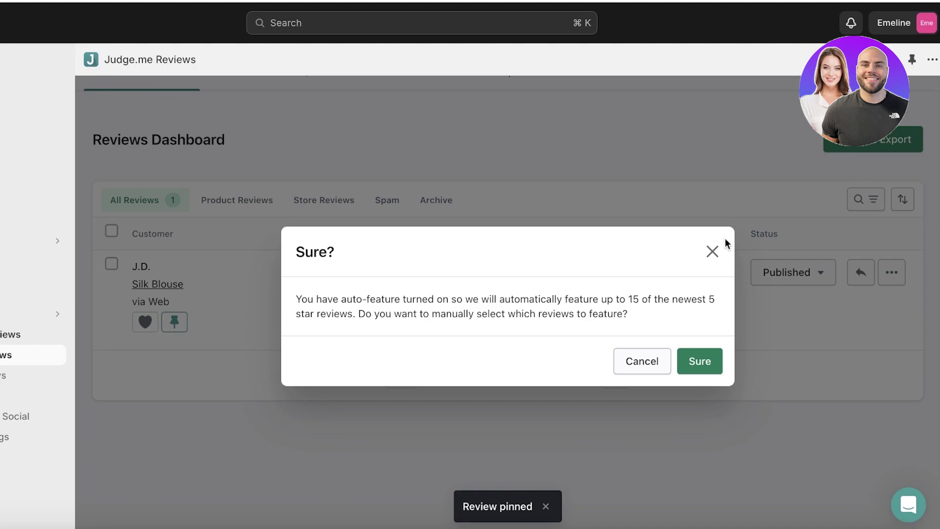
pyautogui.click(713, 252)
# On the storefront home page, cycle the reviews carousel left and right to show the Amazing review
pyautogui.click(59, 262)
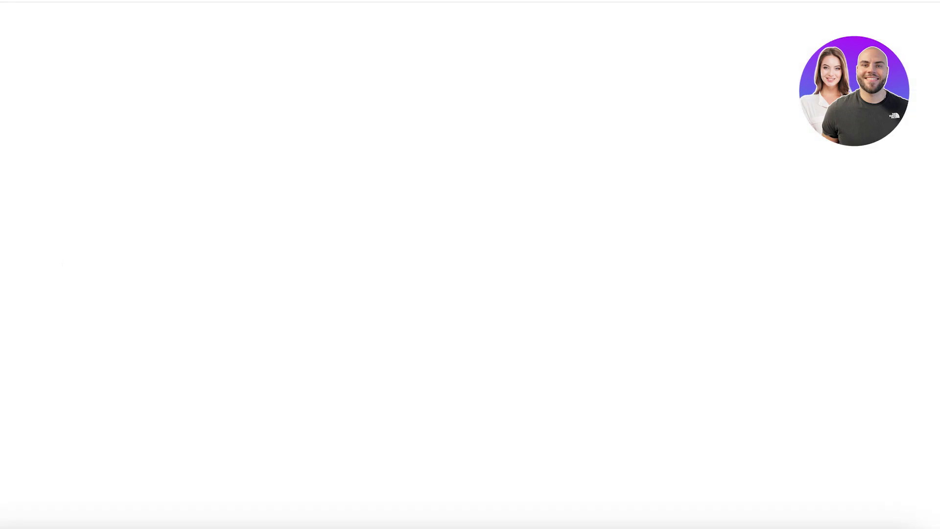
pyautogui.scroll(-10, 492, 95)
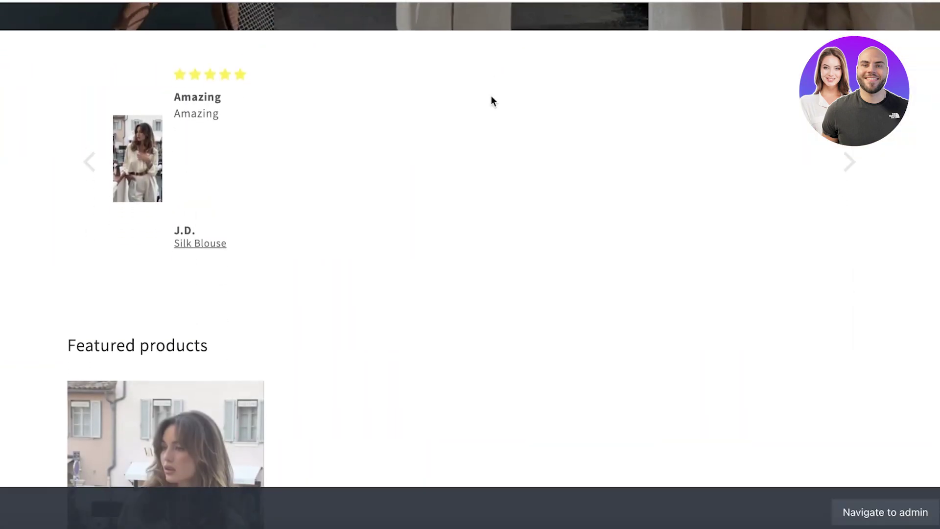
pyautogui.scroll(3, 341, 47)
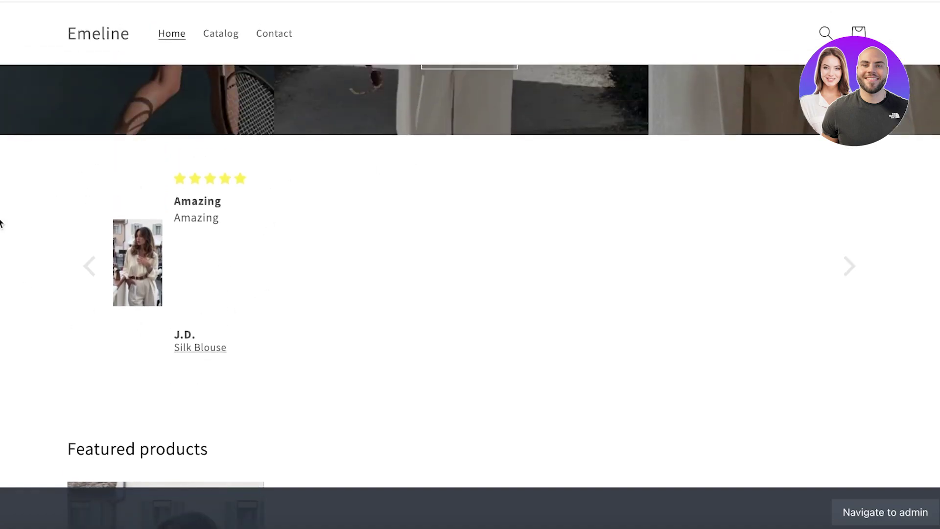
pyautogui.click(92, 266)
pyautogui.click(843, 262)
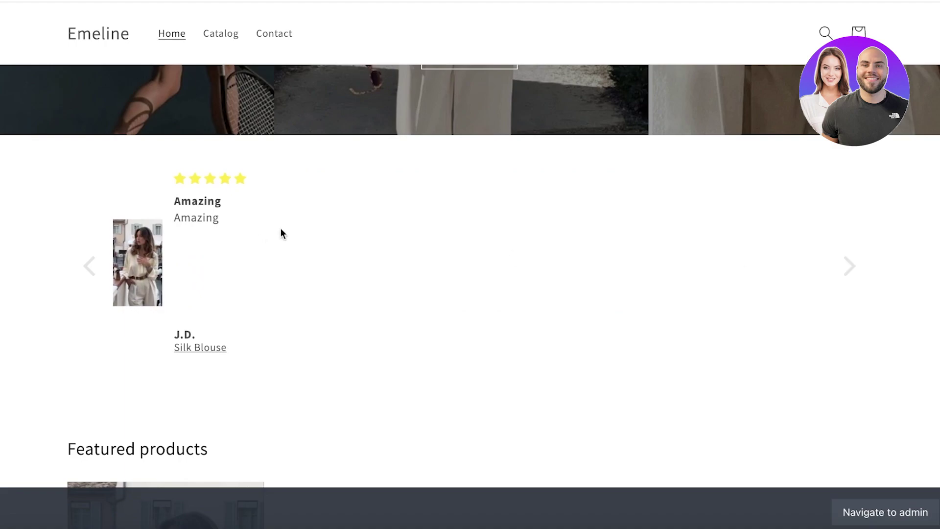